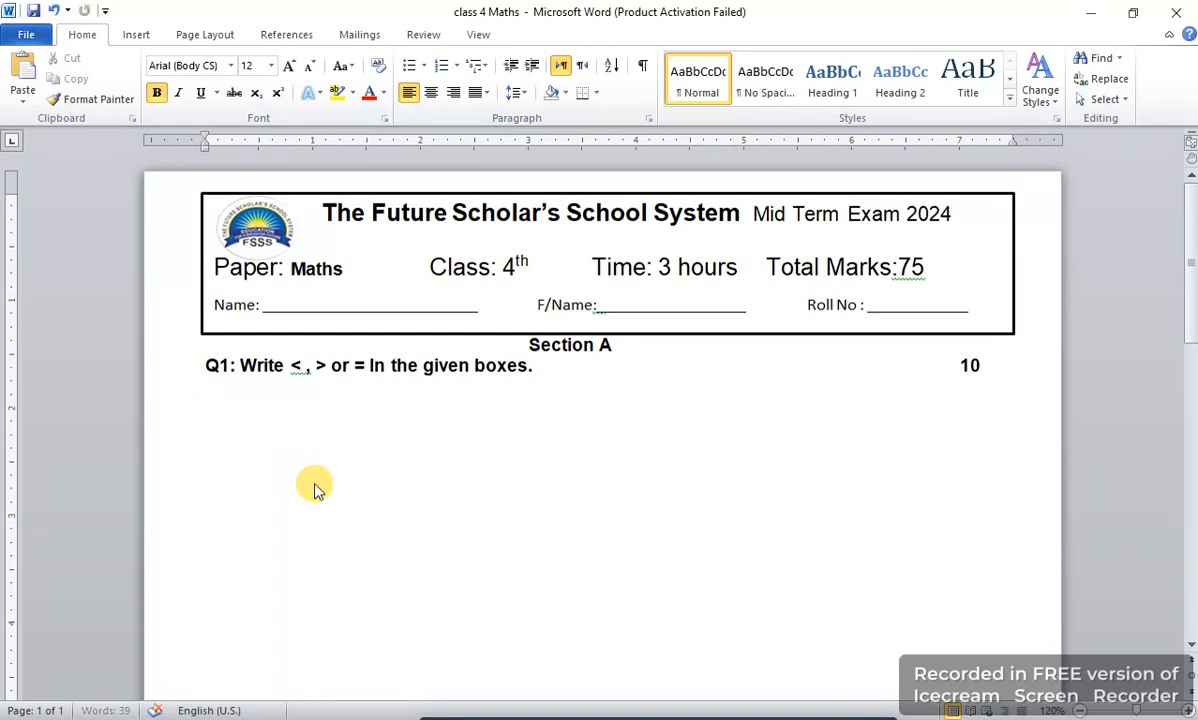
# - Paste the comparison table under Q1 and replace the first left-hand item with the label a)
pyautogui.hotkey('ctrl', 'v')
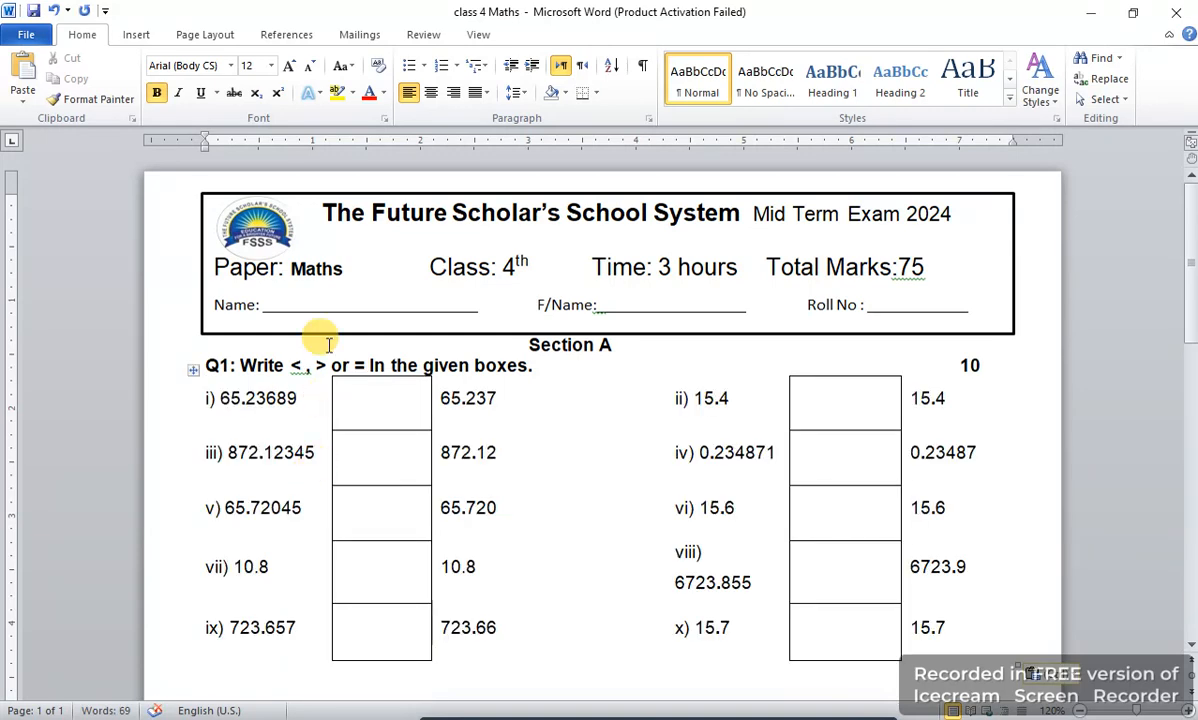
pyautogui.click(220, 398)
pyautogui.moveTo(220, 398); pyautogui.dragTo(297, 398)
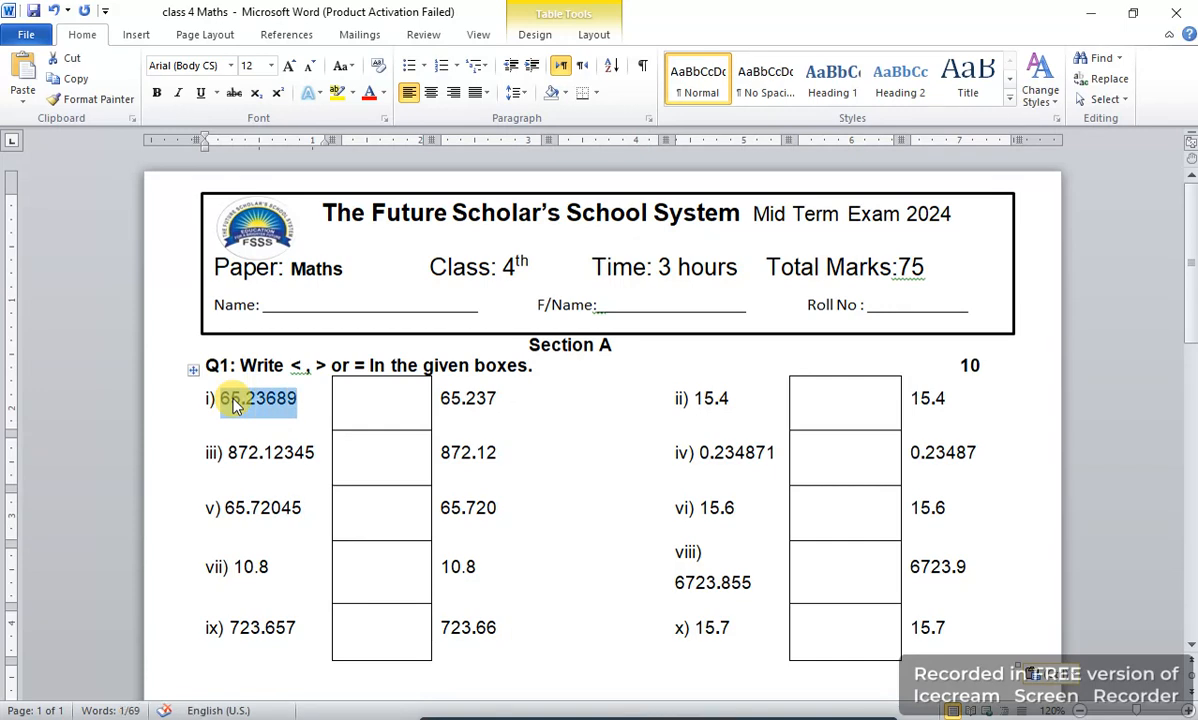
pyautogui.click(232, 400)
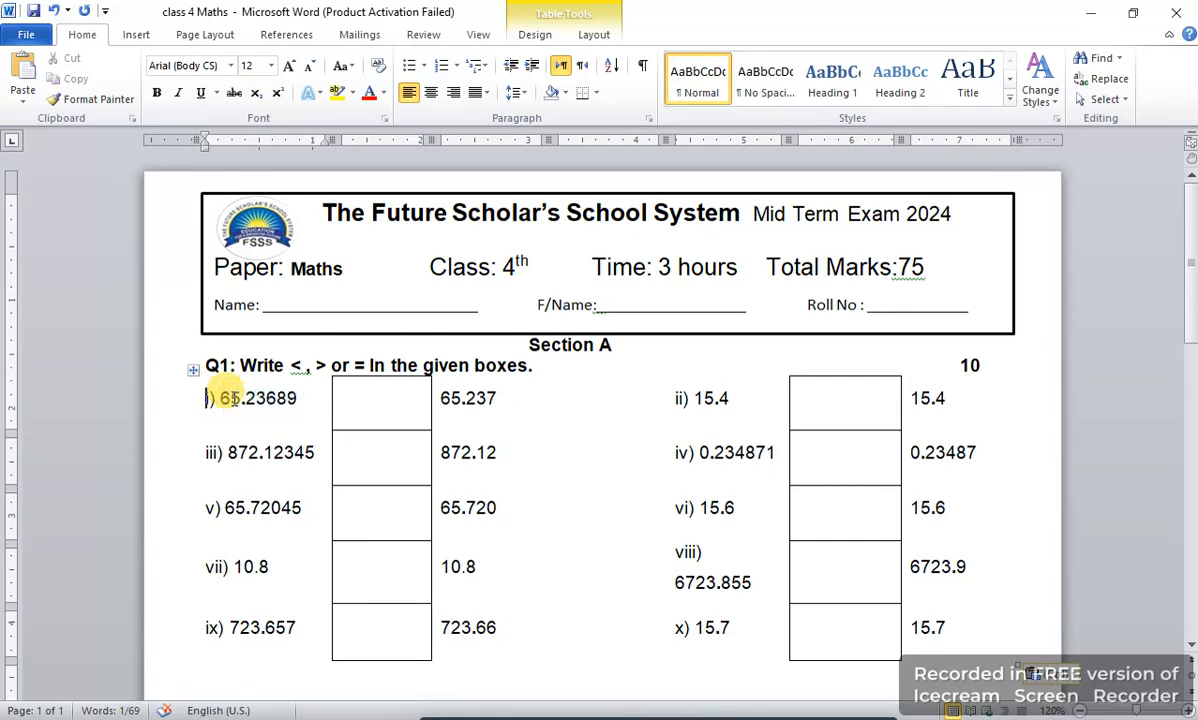
pyautogui.moveTo(206, 398); pyautogui.dragTo(294, 398)
pyautogui.write('a)')
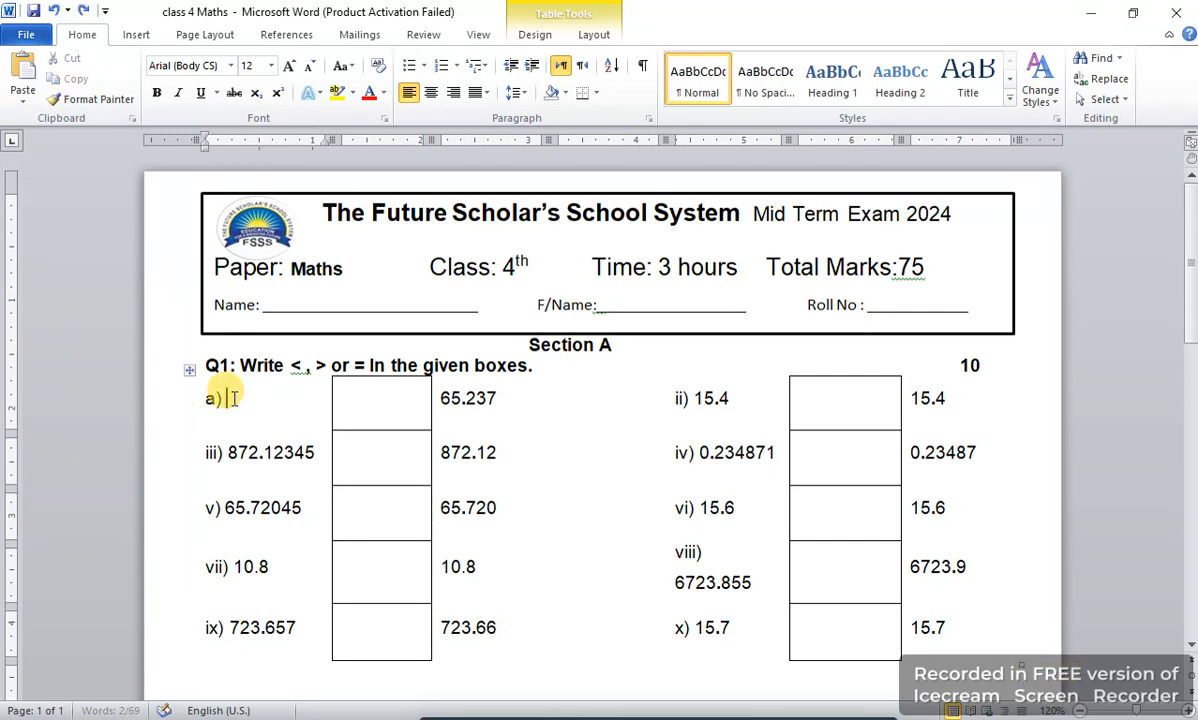
# - Enter 10456 as the number on each side of item a)'s answer box
pyautogui.tripleClick(233, 399)
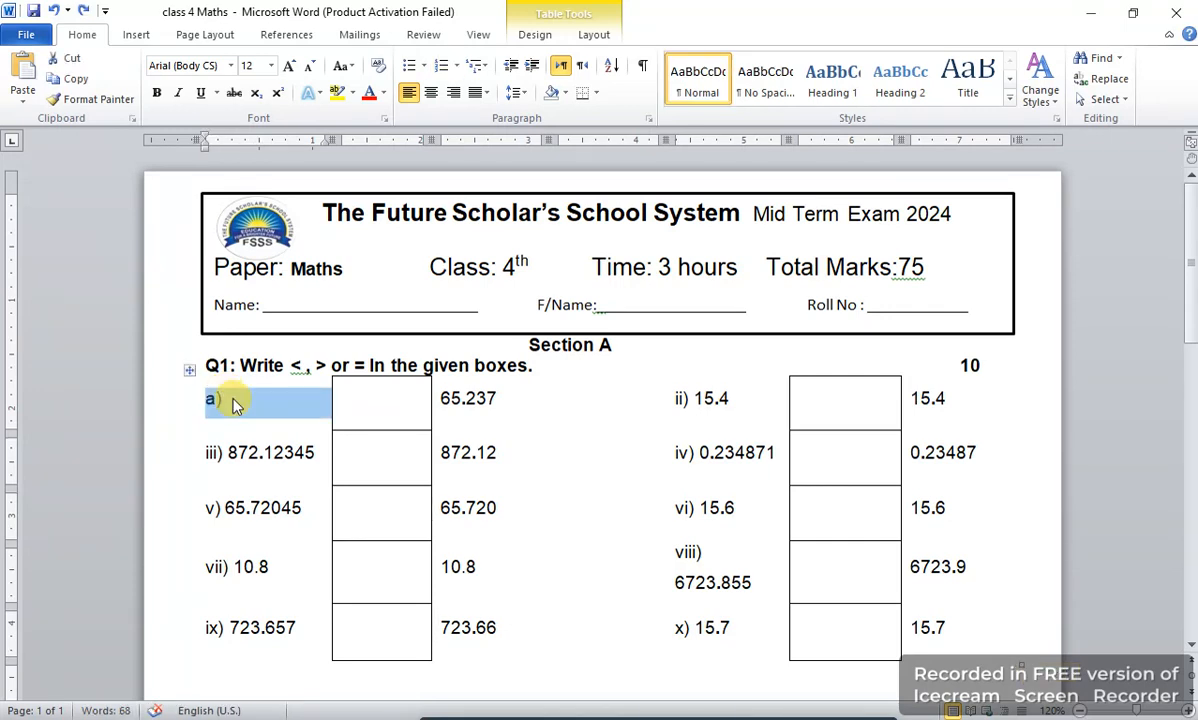
pyautogui.hotkey('ctrl', 'b')
pyautogui.hotkey('ctrl', 'b')
pyautogui.click(233, 399)
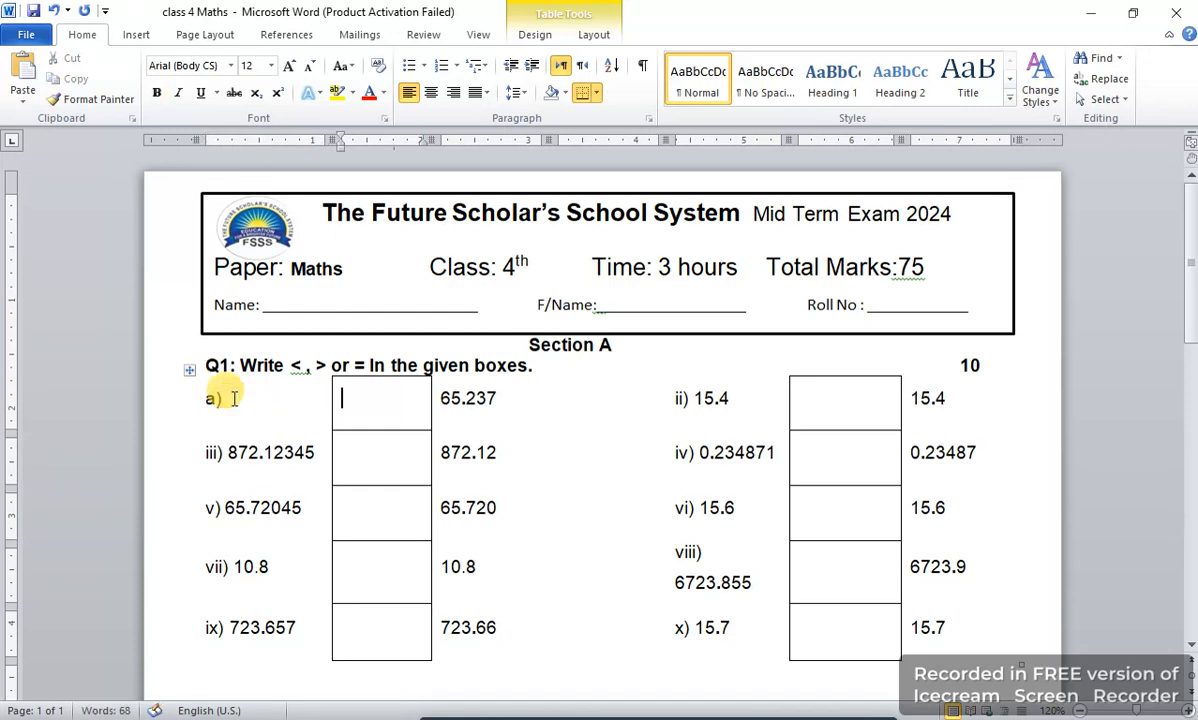
pyautogui.write('10456')
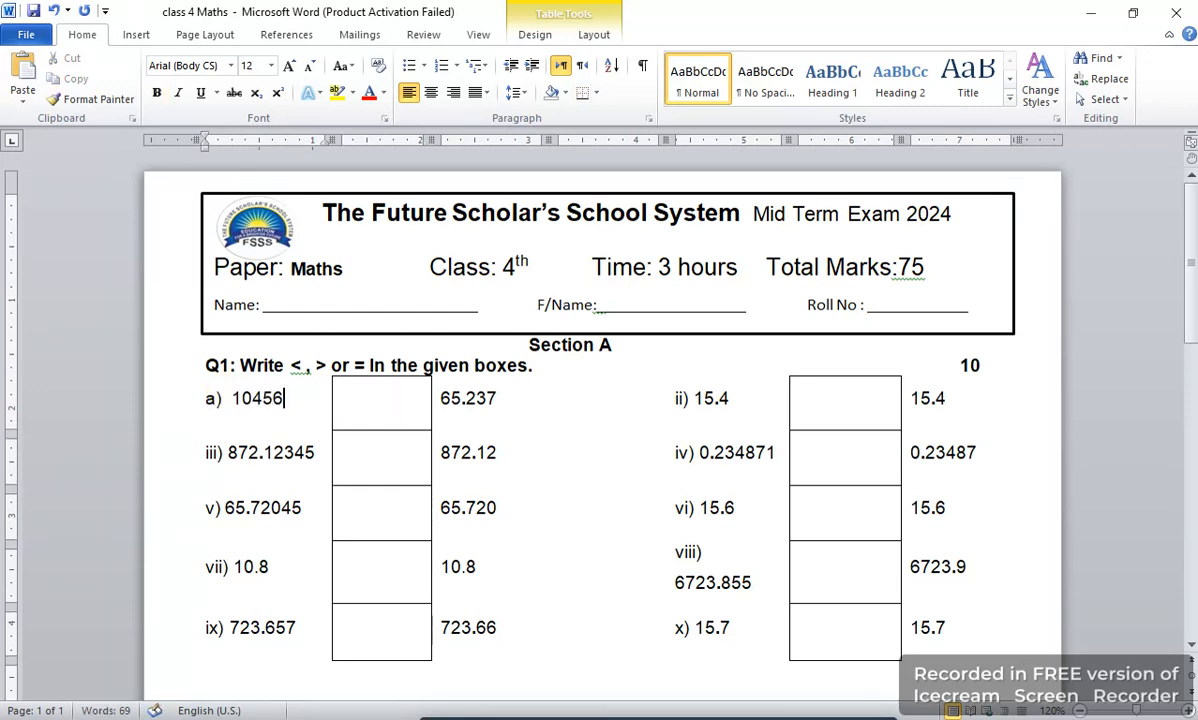
pyautogui.press('Tab')
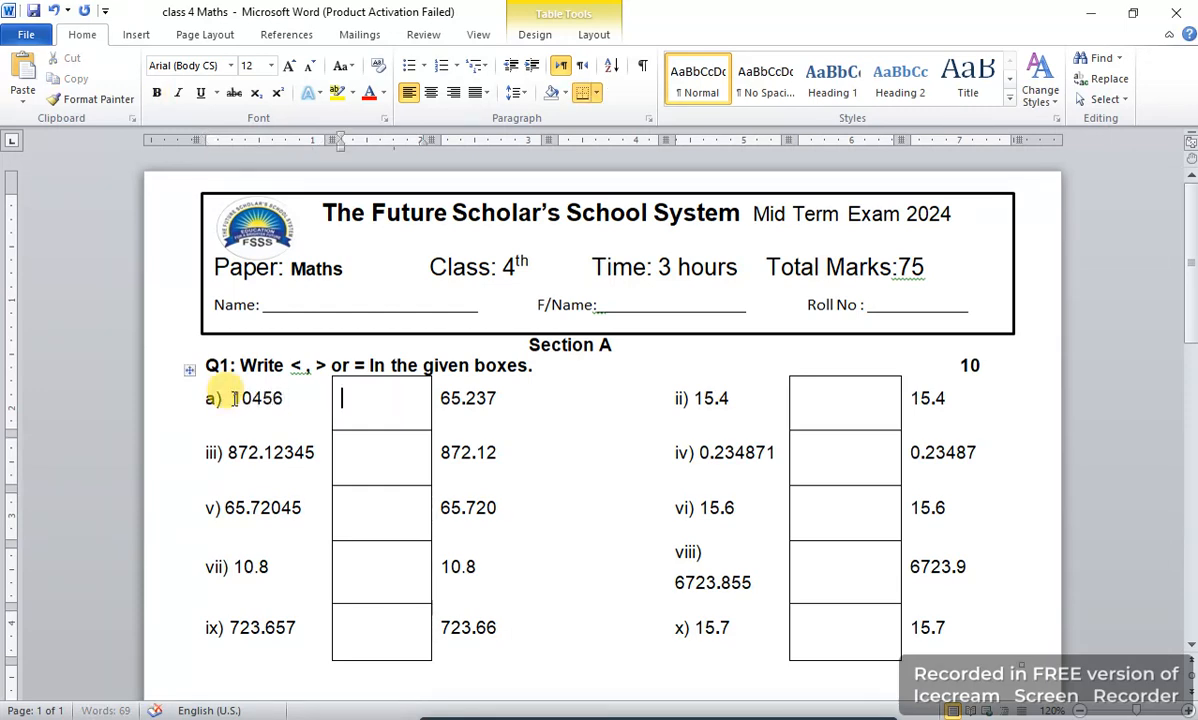
pyautogui.press('Tab')
pyautogui.write('1044')
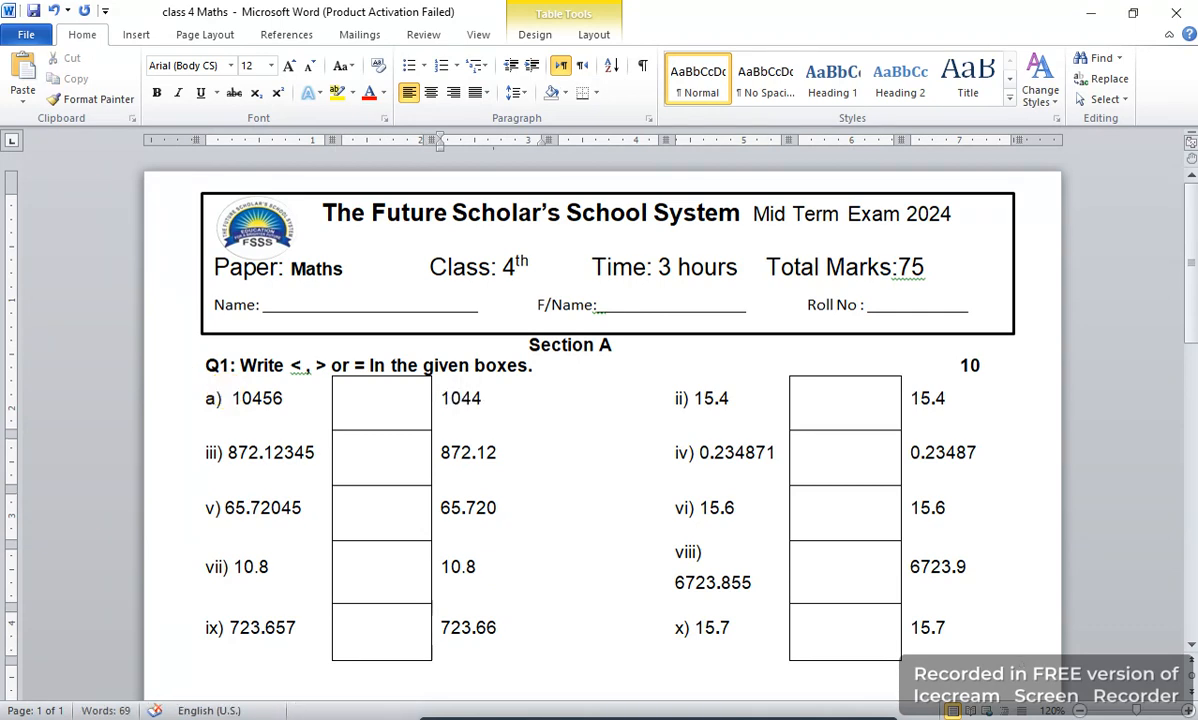
pyautogui.press('BackSpace')
pyautogui.write('56')
pyautogui.press('Tab')
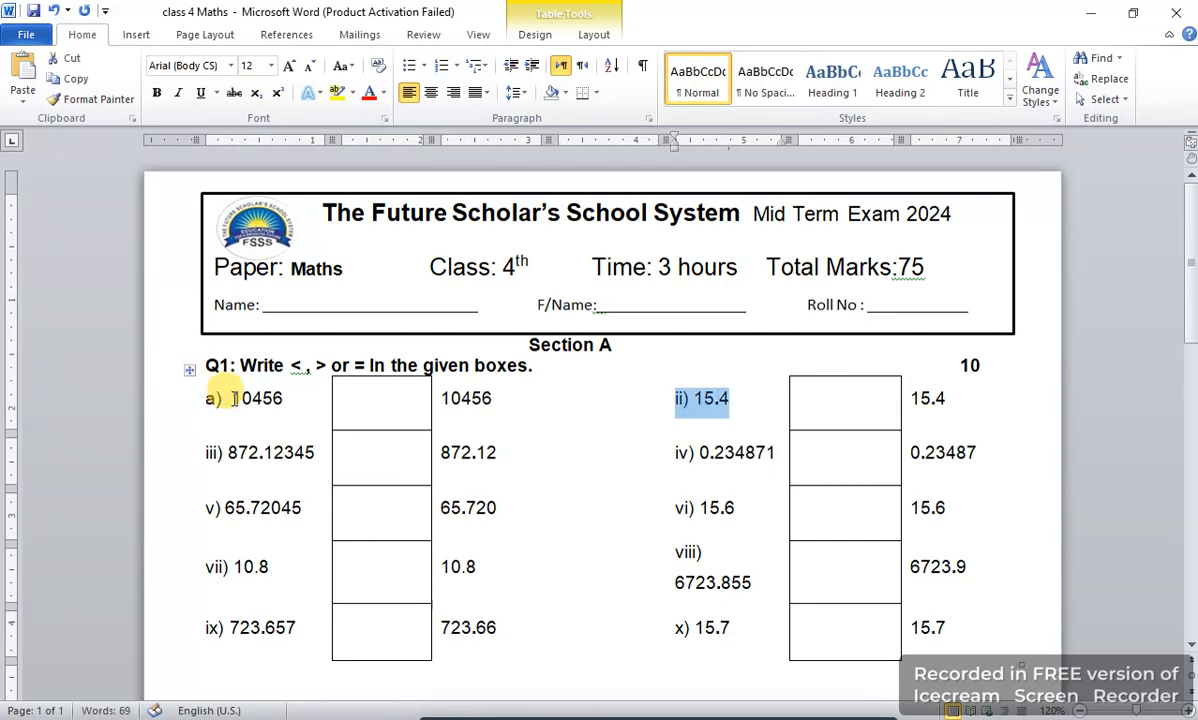
# - Replace the right-hand item in the first row with b) 390 and set its comparison number to 590
pyautogui.write('b)')
pyautogui.hotkey('ctrl', 'z')
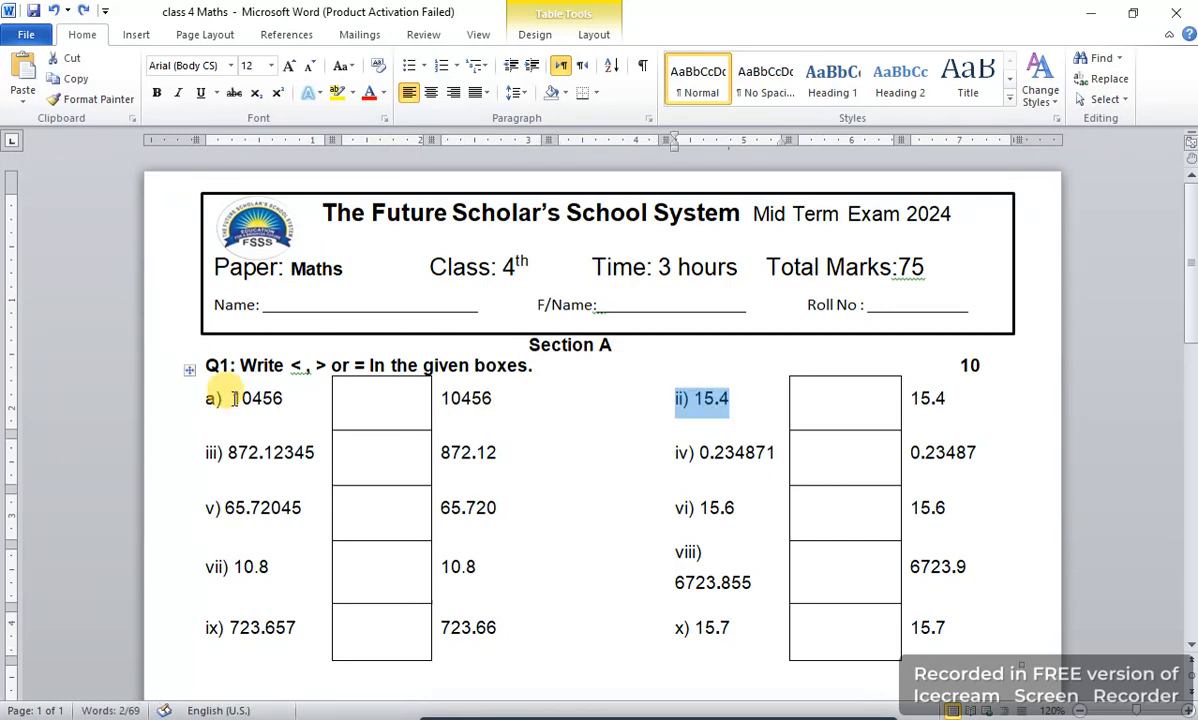
pyautogui.write('b) ')
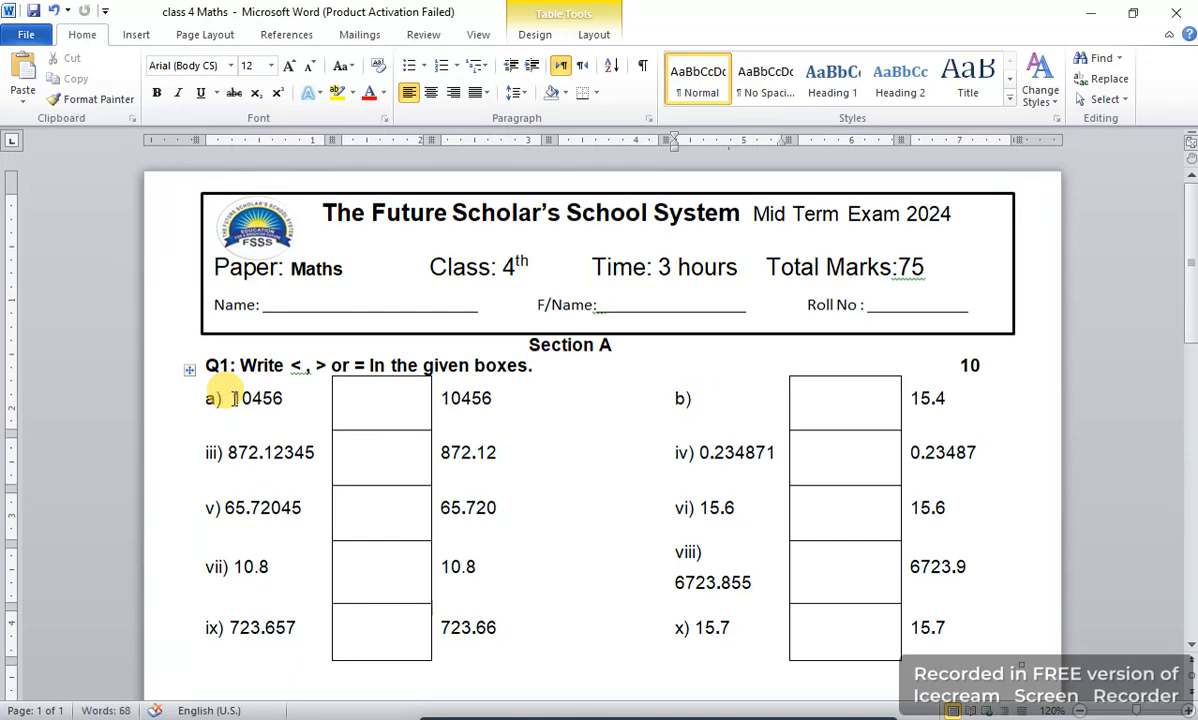
pyautogui.write('390')
pyautogui.press('Tab')
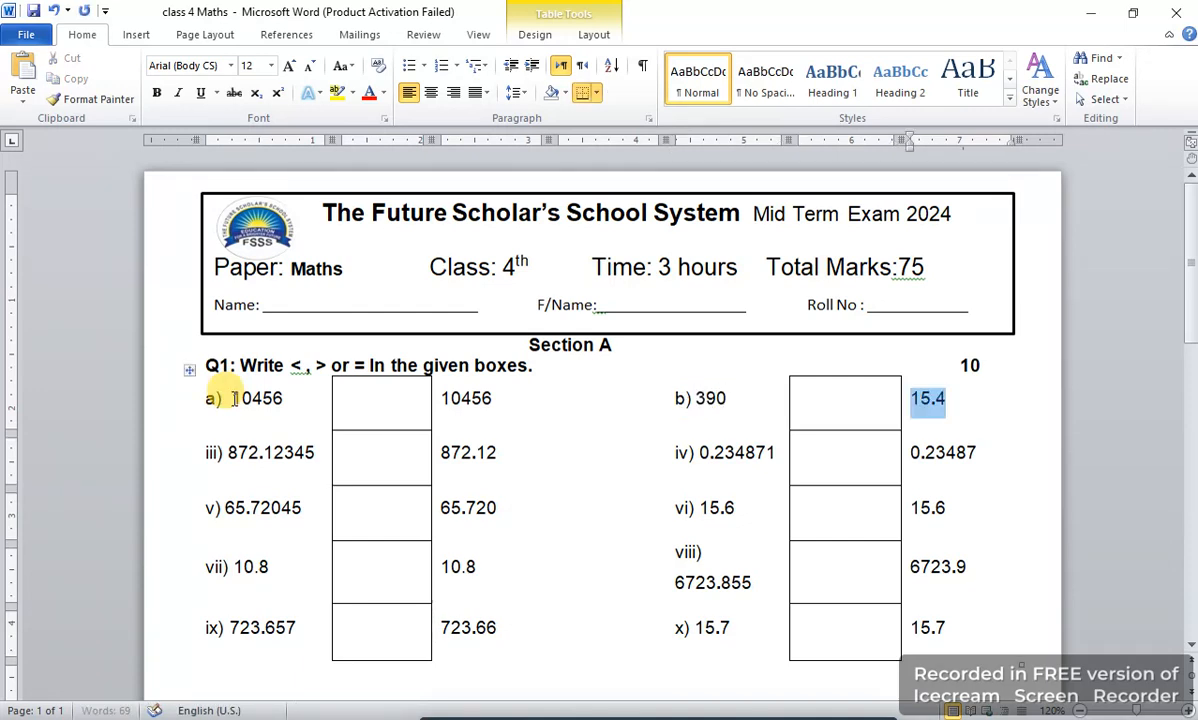
pyautogui.write('590')
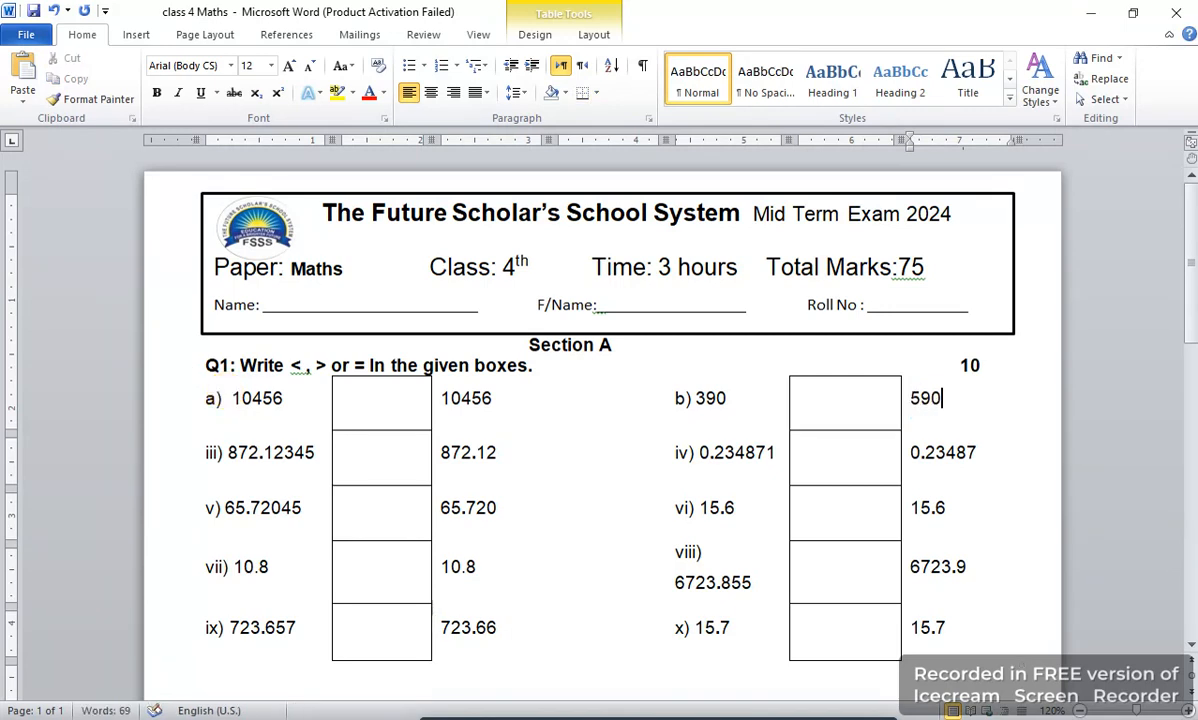
# - Replace the left-hand item in the second row with c) 3456 and set its comparison number to 3451
pyautogui.press('Tab')
pyautogui.write('c)')
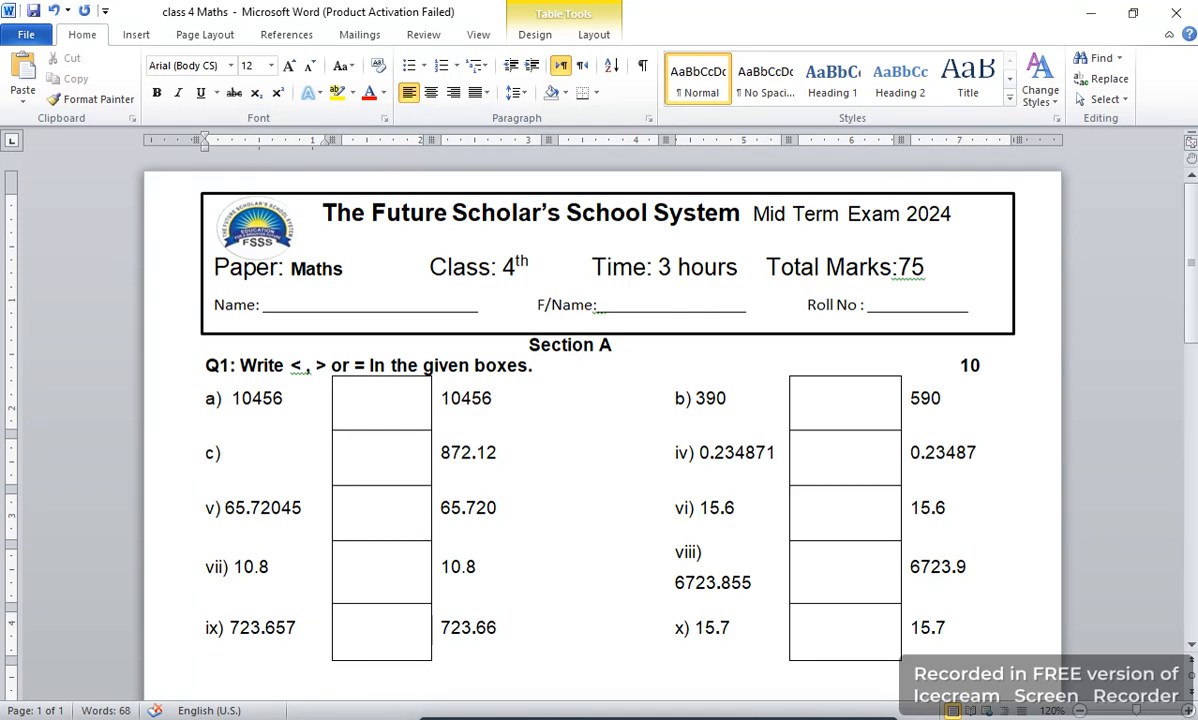
pyautogui.write(' 3456')
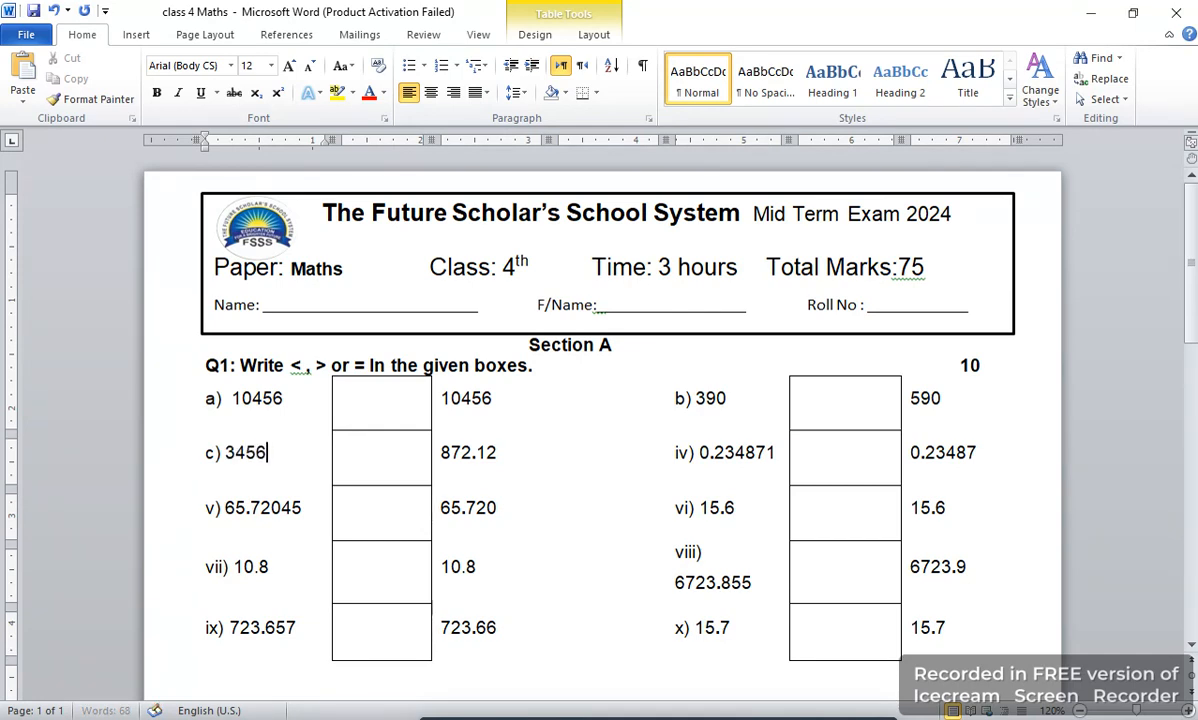
pyautogui.press('Tab')
pyautogui.press('Tab')
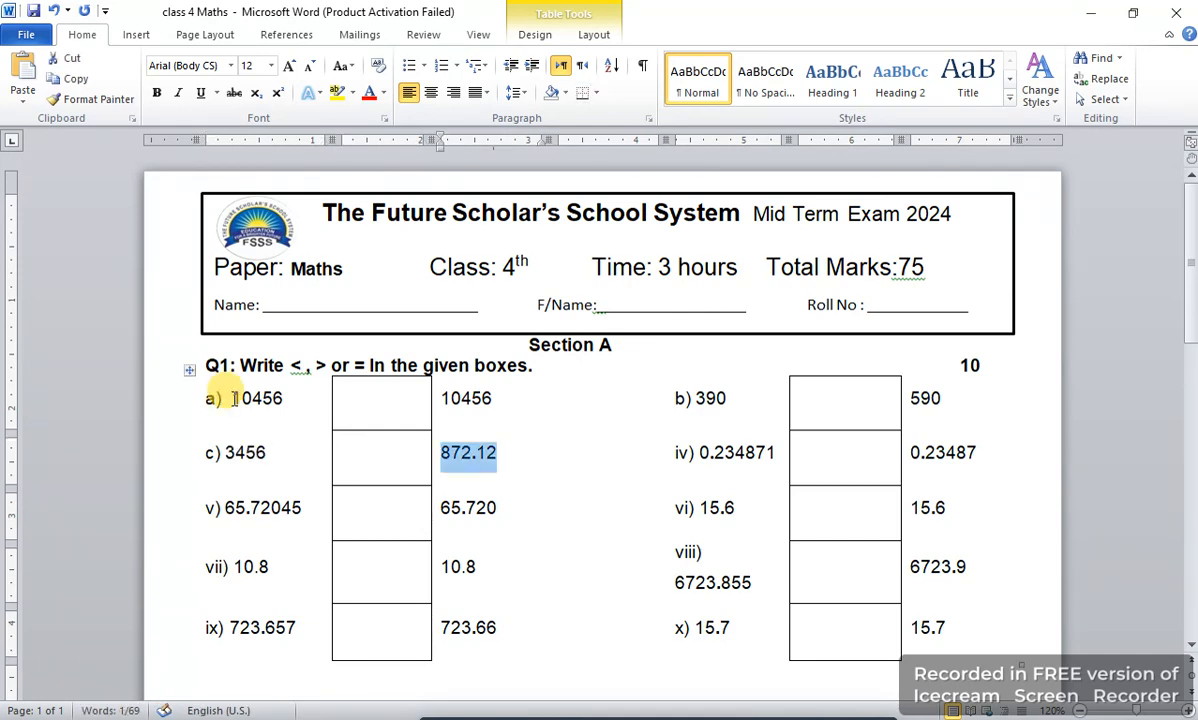
pyautogui.write('3451')
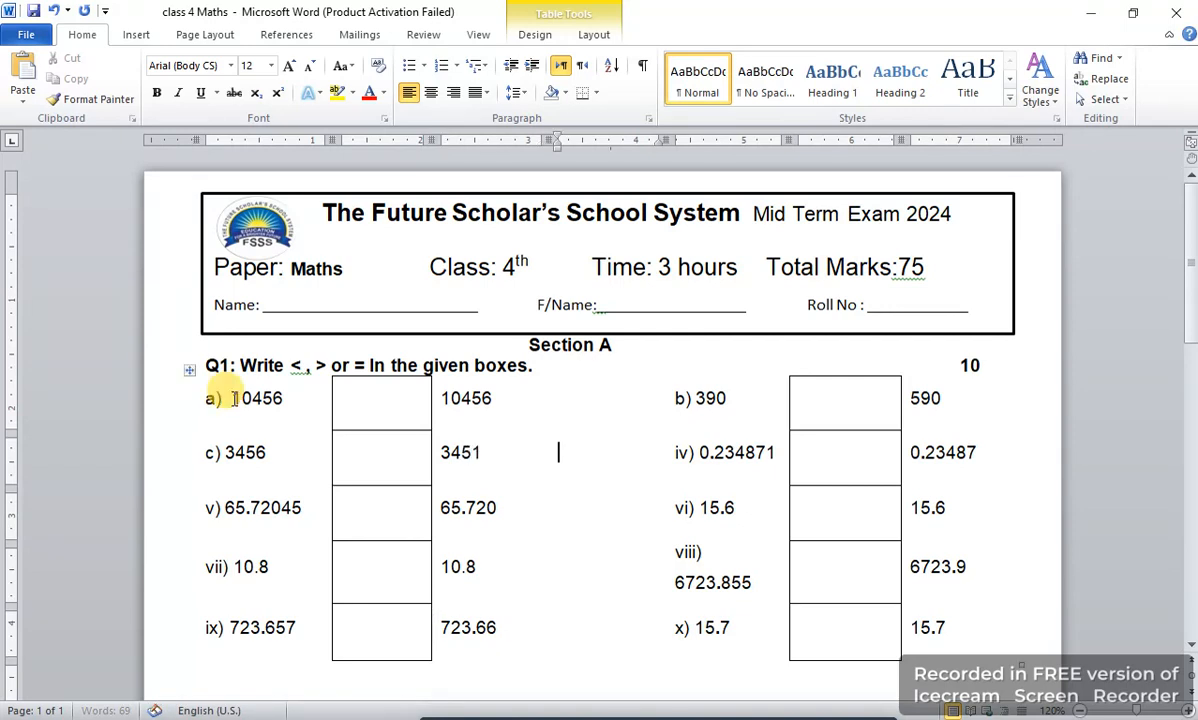
# - Replace the right-hand item in the second row with the label d)
pyautogui.press('Tab')
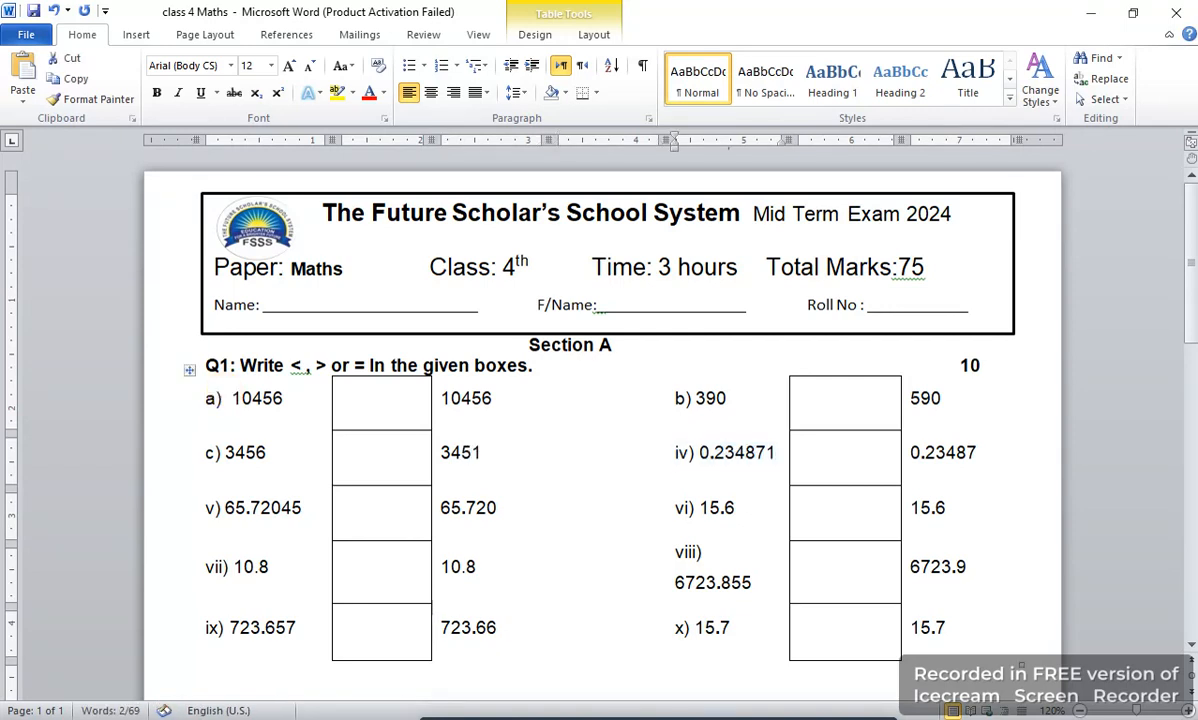
pyautogui.write('v')
pyautogui.press('BackSpace')
pyautogui.write('d)')
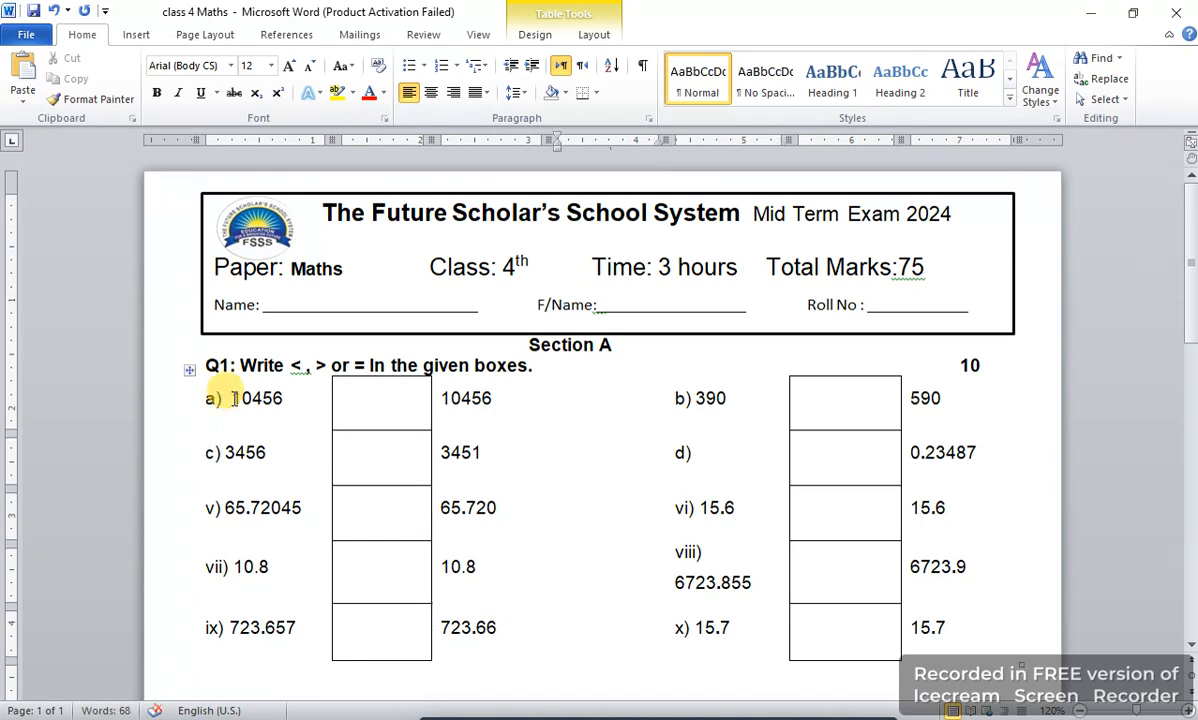
# - Change the first number of item c) to 333
pyautogui.hotkey('shift', 'Tab')
pyautogui.hotkey('shift', 'Tab')
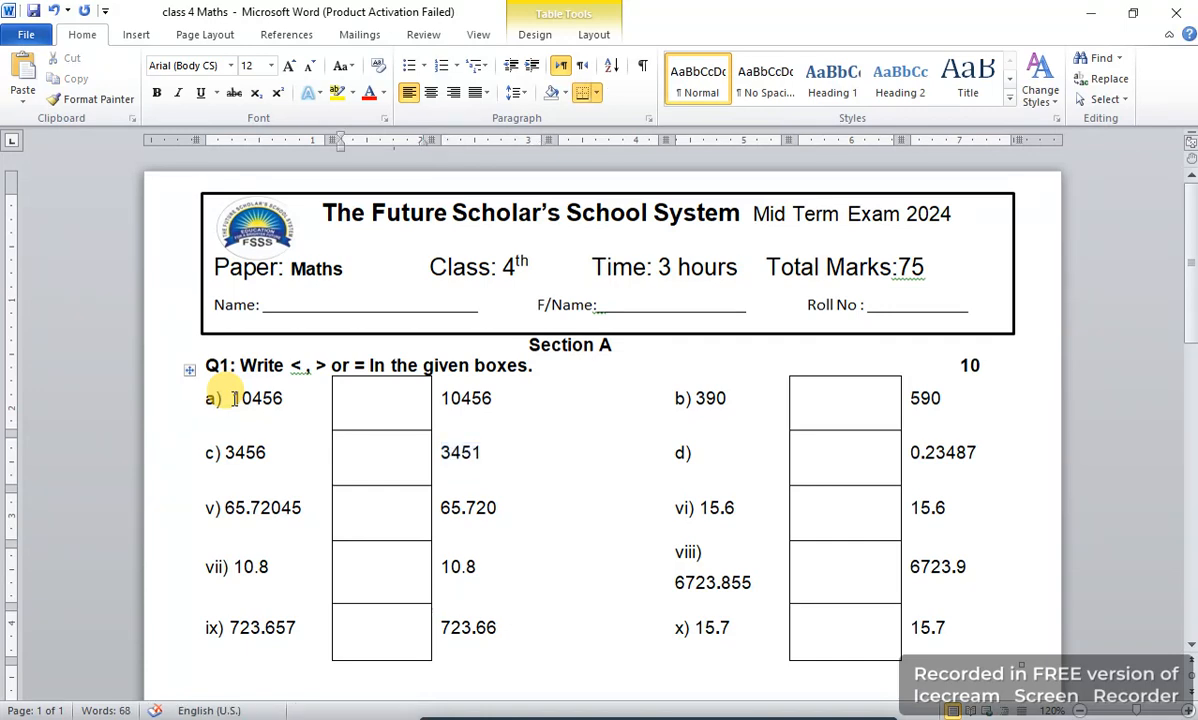
pyautogui.hotkey('shift', 'Tab')
pyautogui.press('Right')
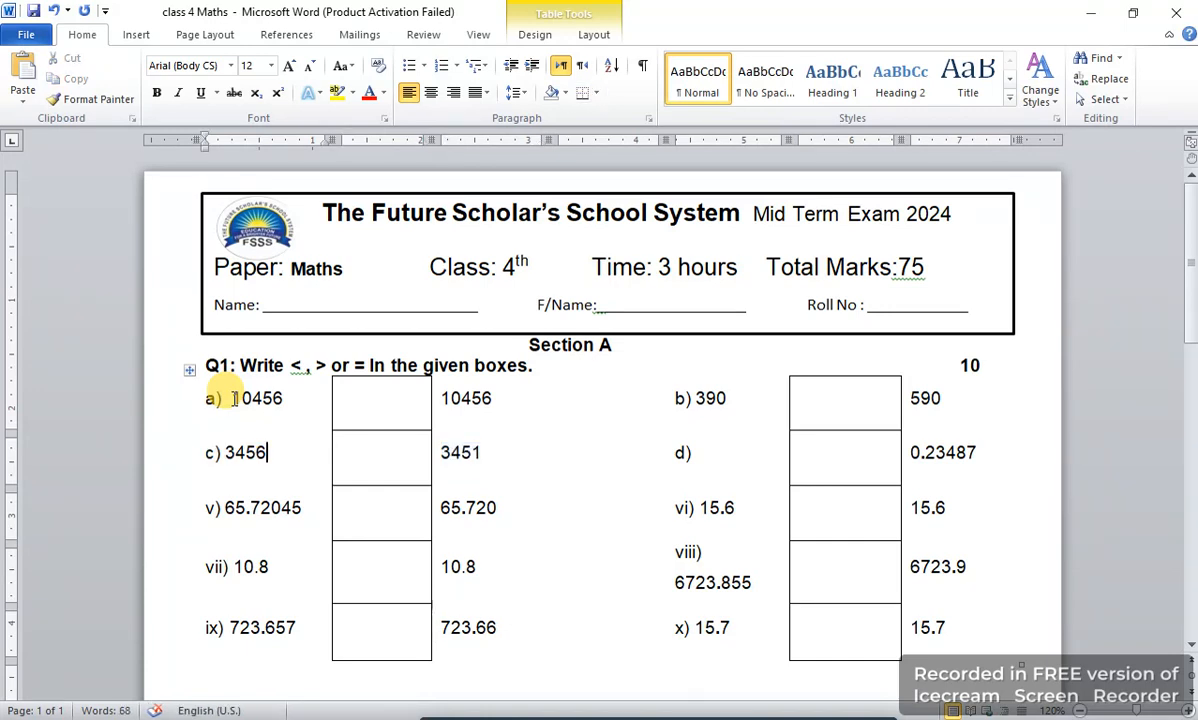
pyautogui.press('BackSpace')
pyautogui.press('BackSpace')
pyautogui.press('BackSpace')
pyautogui.write('33')
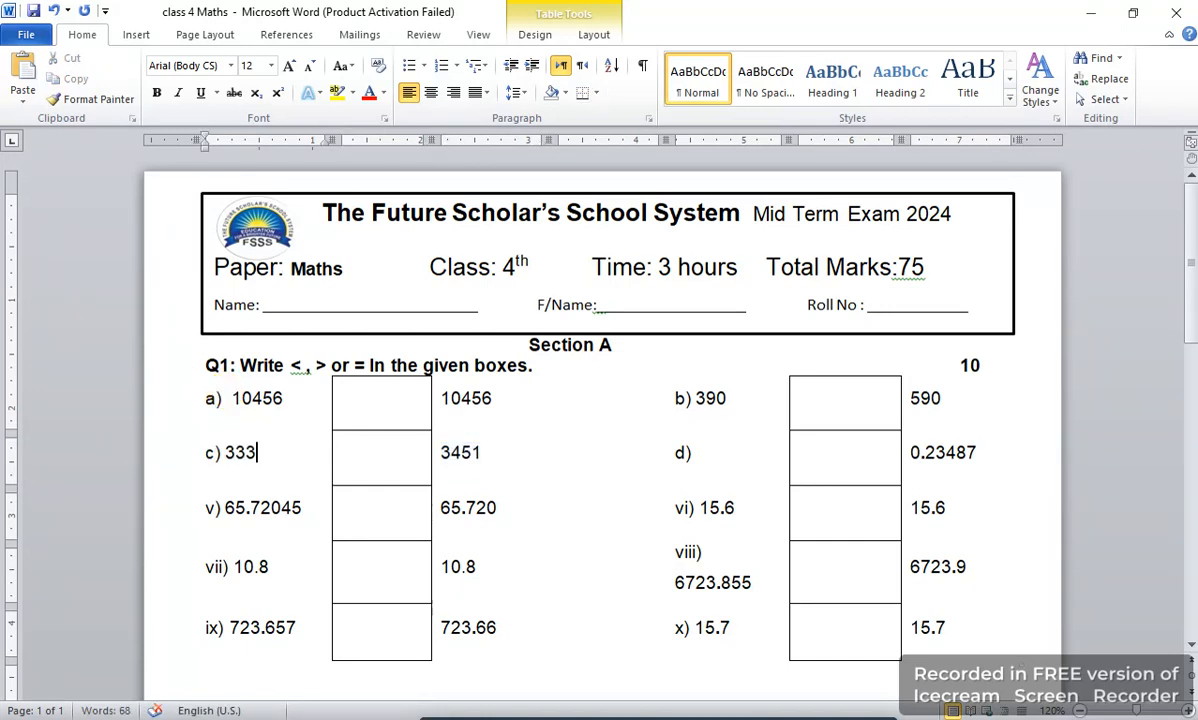
# - Change the comparison number of item c) to 222
pyautogui.press('Right')
pyautogui.press('Right')
pyautogui.press('Right')
pyautogui.press('Right')
pyautogui.press('Right')
pyautogui.press('Right')
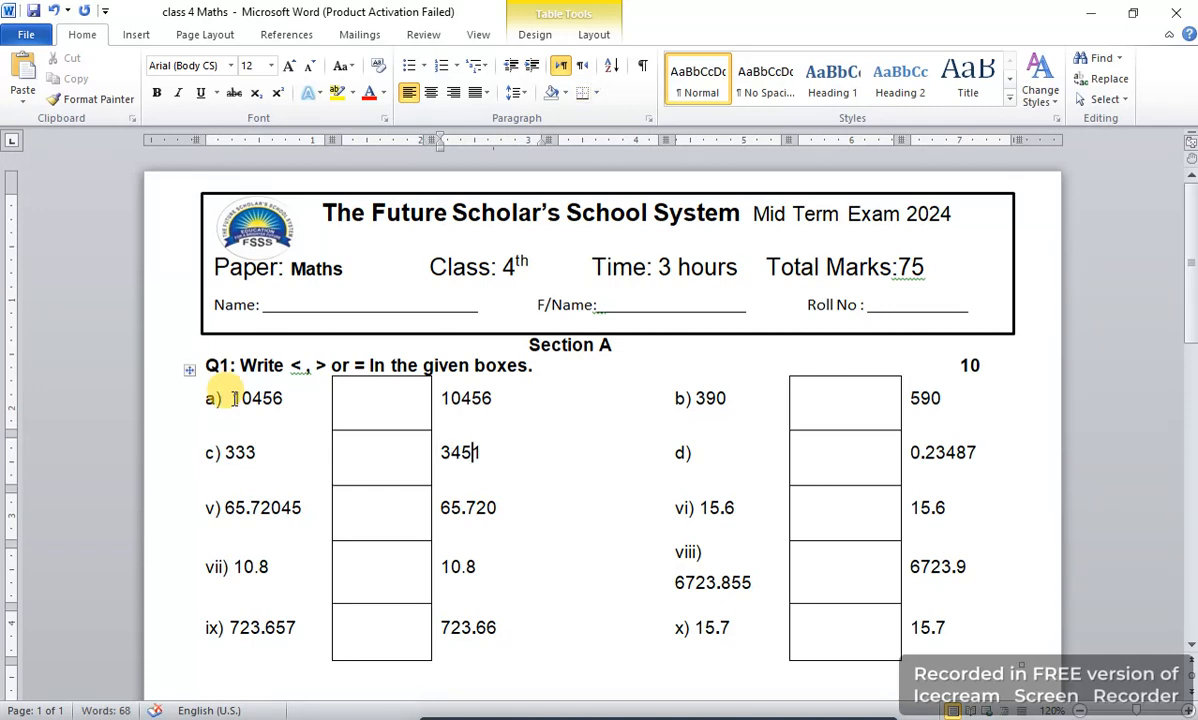
pyautogui.press('BackSpace')
pyautogui.press('BackSpace')
pyautogui.press('BackSpace')
pyautogui.press('BackSpace')
pyautogui.write('222')
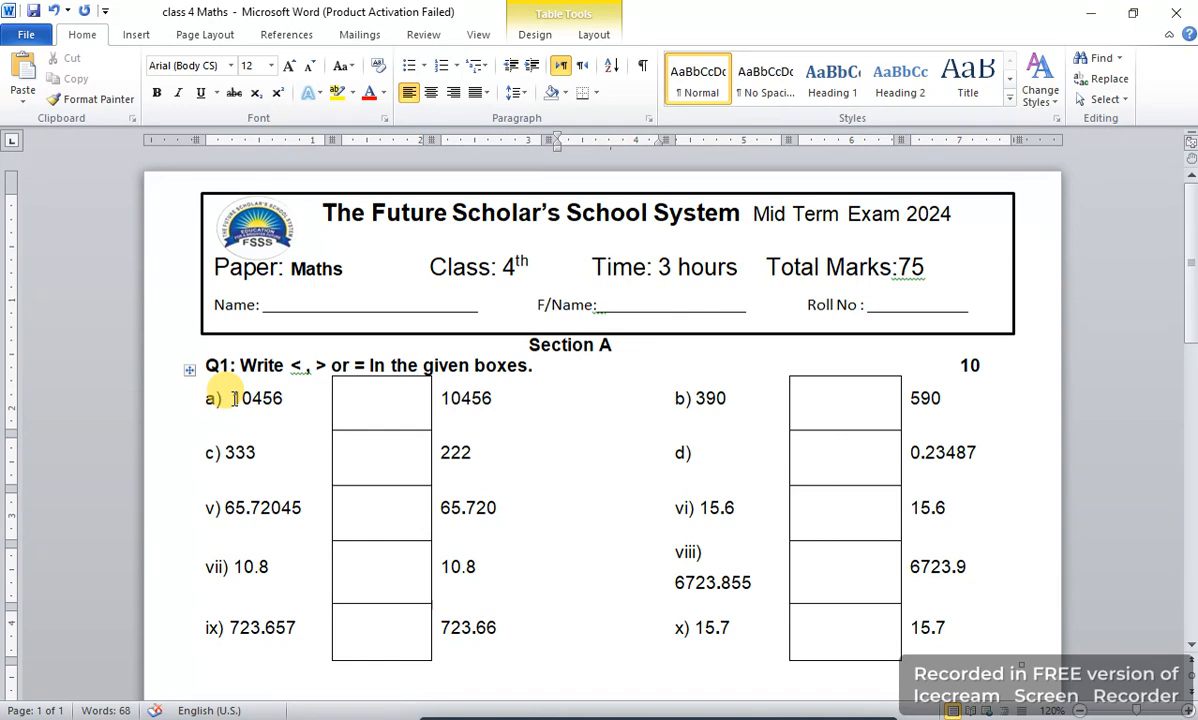
# - Enter 61399 after the label d) as the item's first number
pyautogui.press('Tab')
pyautogui.press('Right')
pyautogui.write('613')
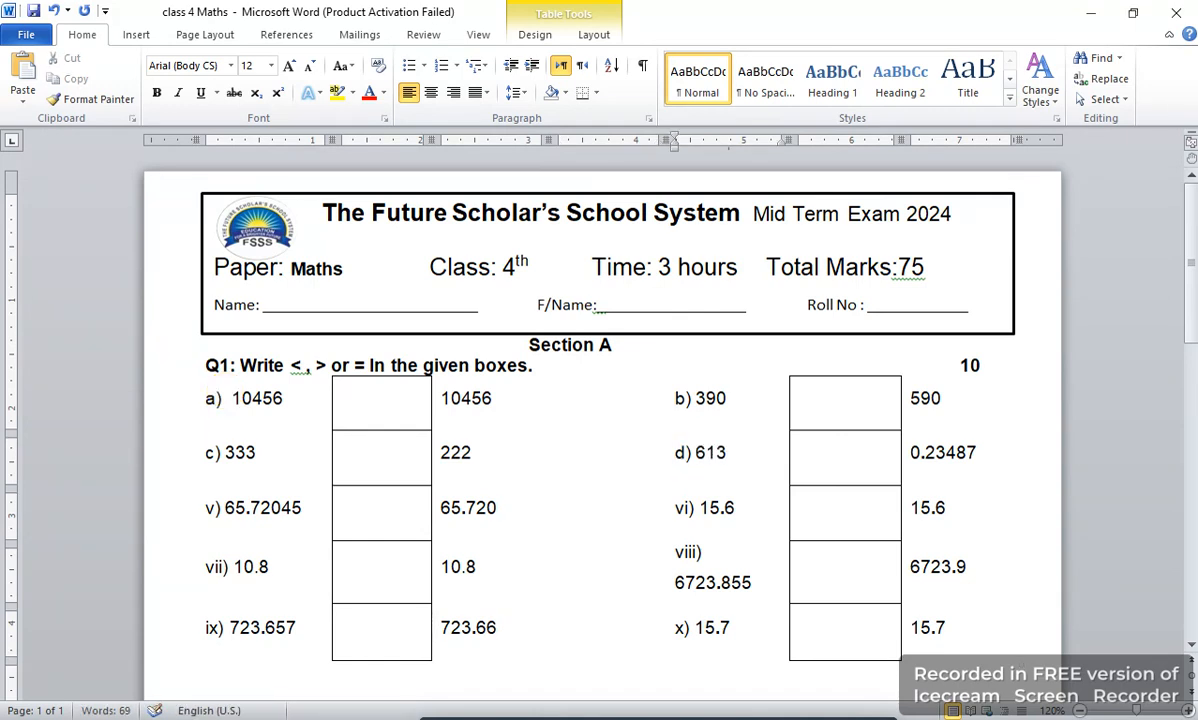
pyautogui.write('99')
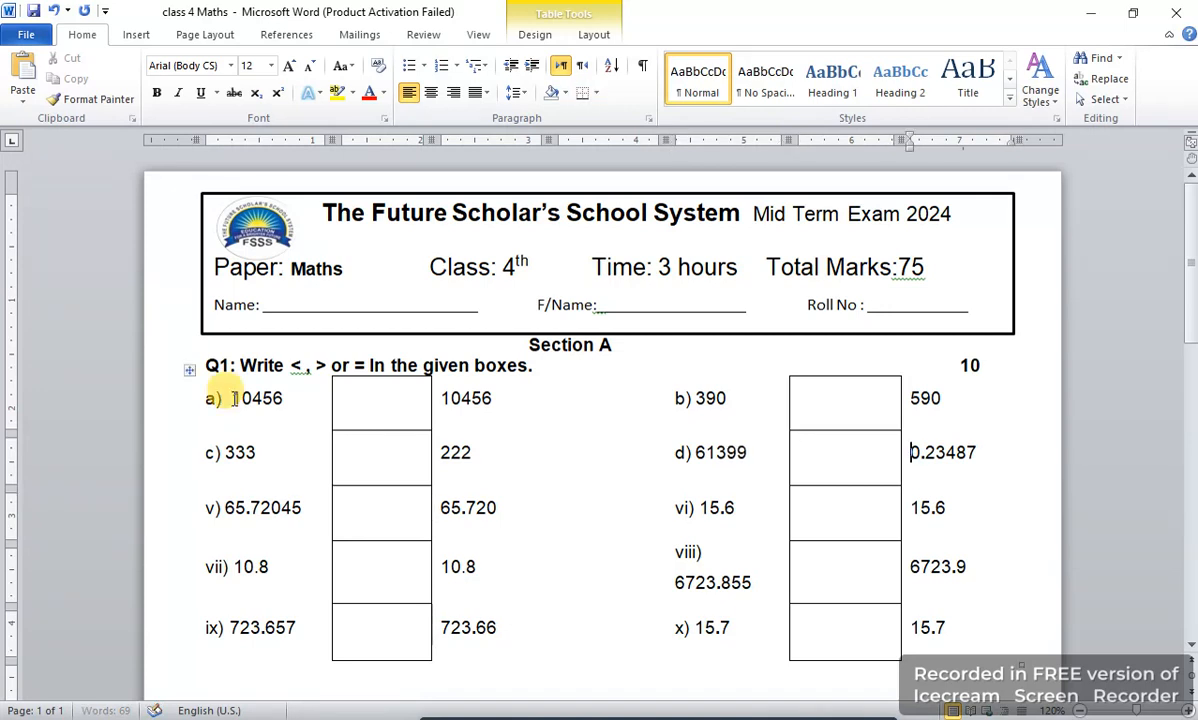
# - Set the comparison number of item d) to 62299
pyautogui.press('Tab')
pyautogui.press('Tab')
pyautogui.press('Tab')
pyautogui.hotkey('shift', 'Tab')
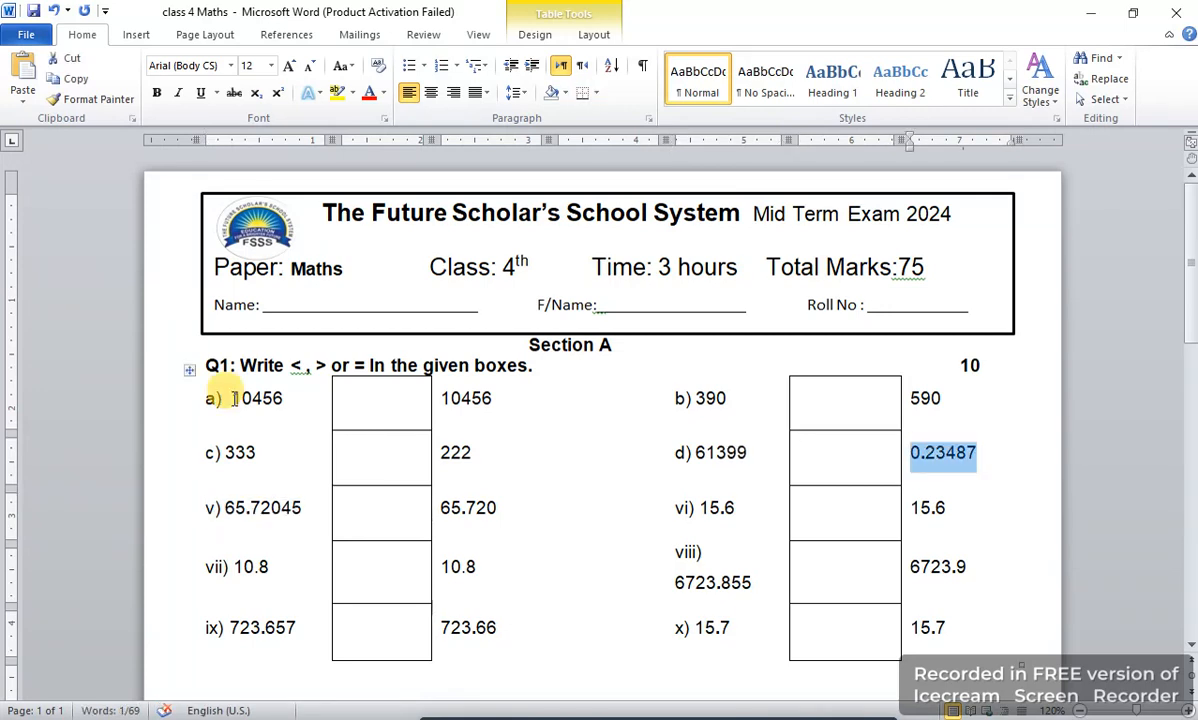
pyautogui.press('BackSpace')
pyautogui.write('622')
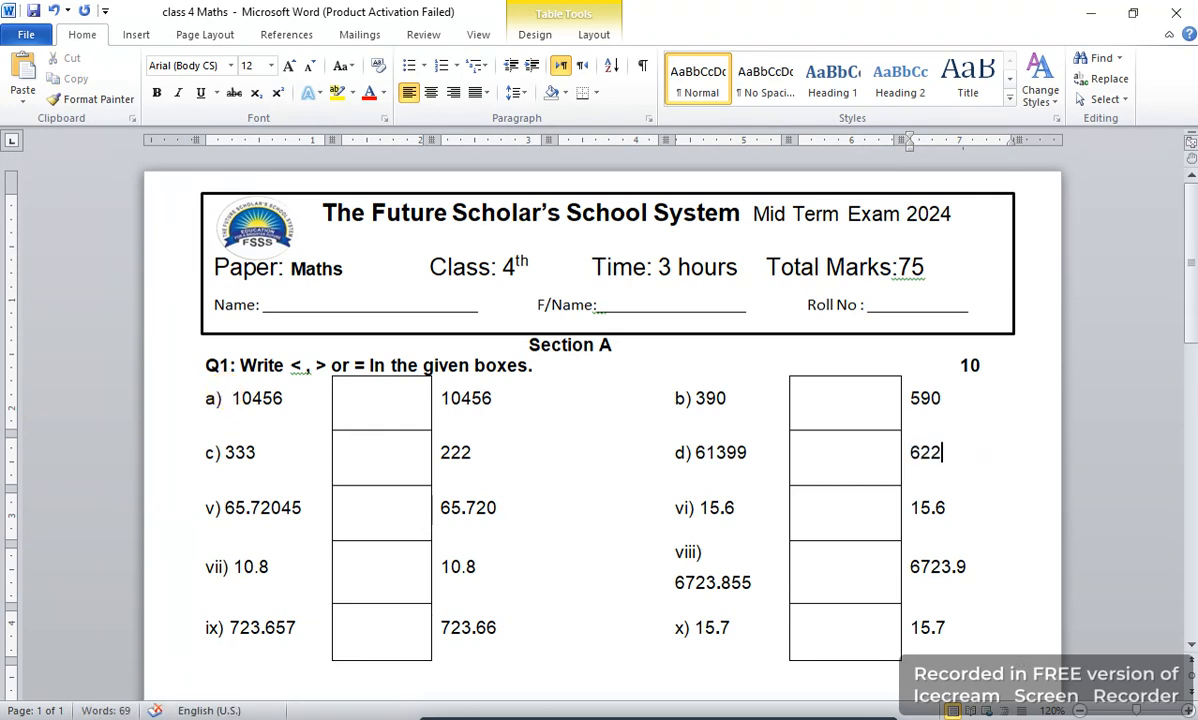
pyautogui.write('99')
# - Replace the left-hand item in the third row with e) 87000 and set its comparison number to 86999
pyautogui.press('Tab')
pyautogui.write('e)')
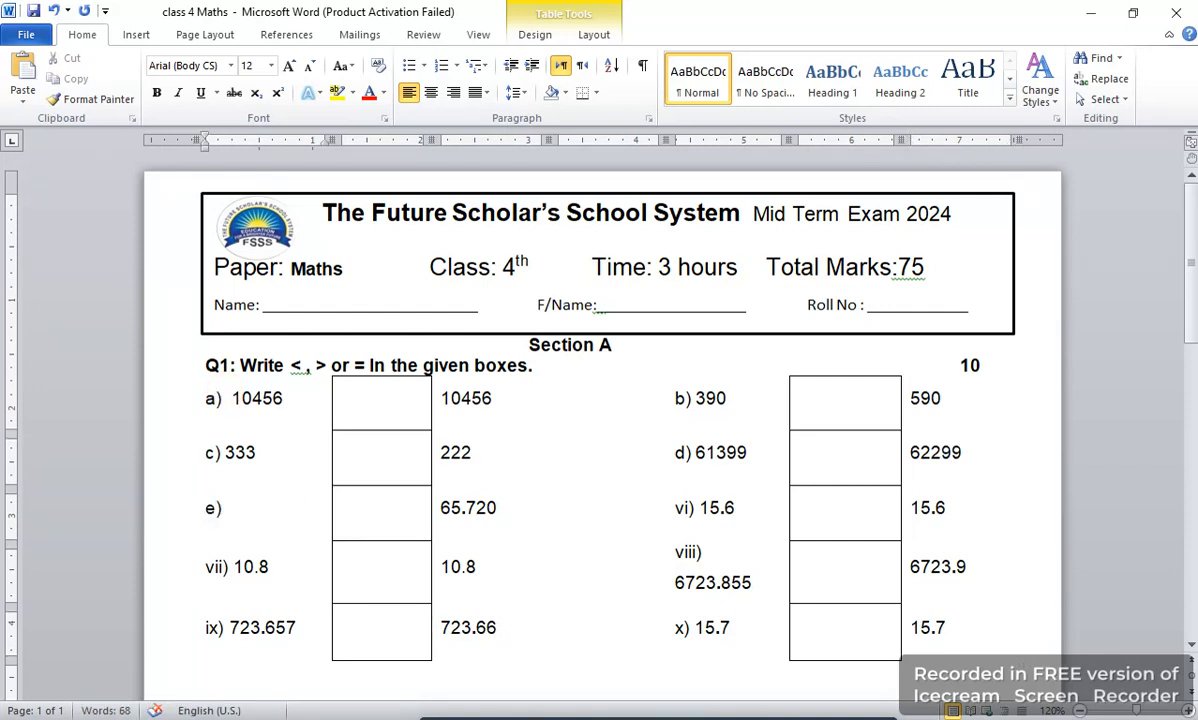
pyautogui.write(' 87000')
pyautogui.press('Tab')
pyautogui.press('Tab')
pyautogui.press('Tab')
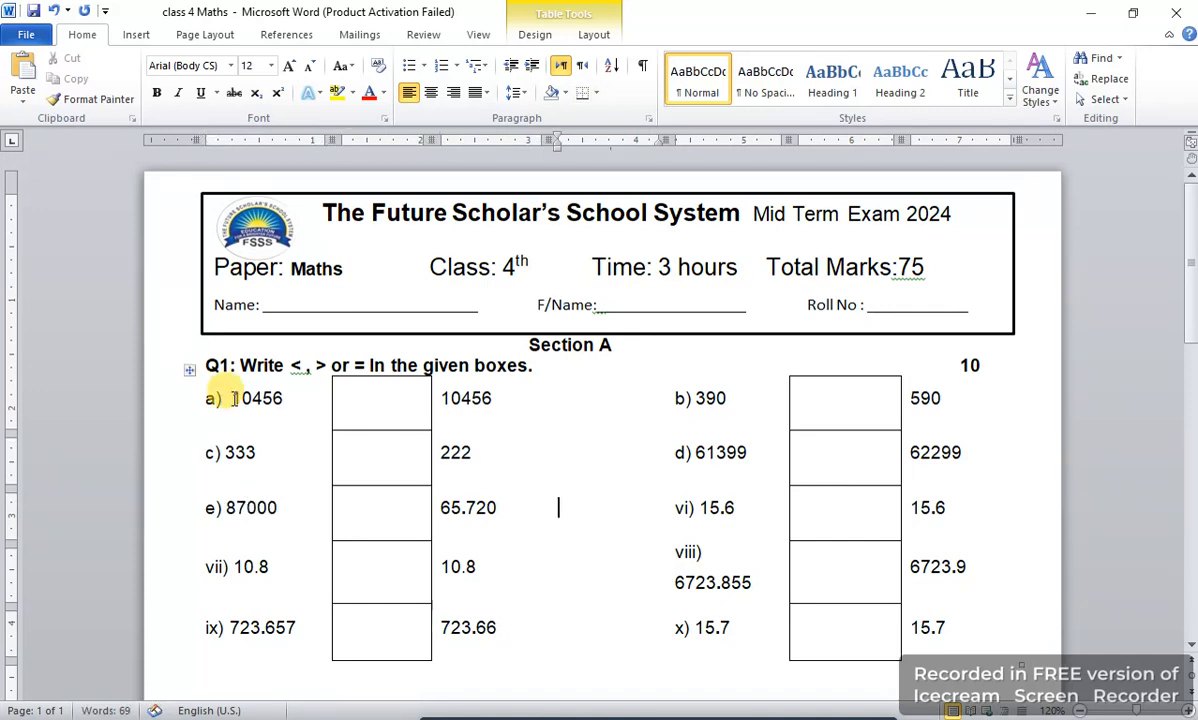
pyautogui.hotkey('shift', 'Tab')
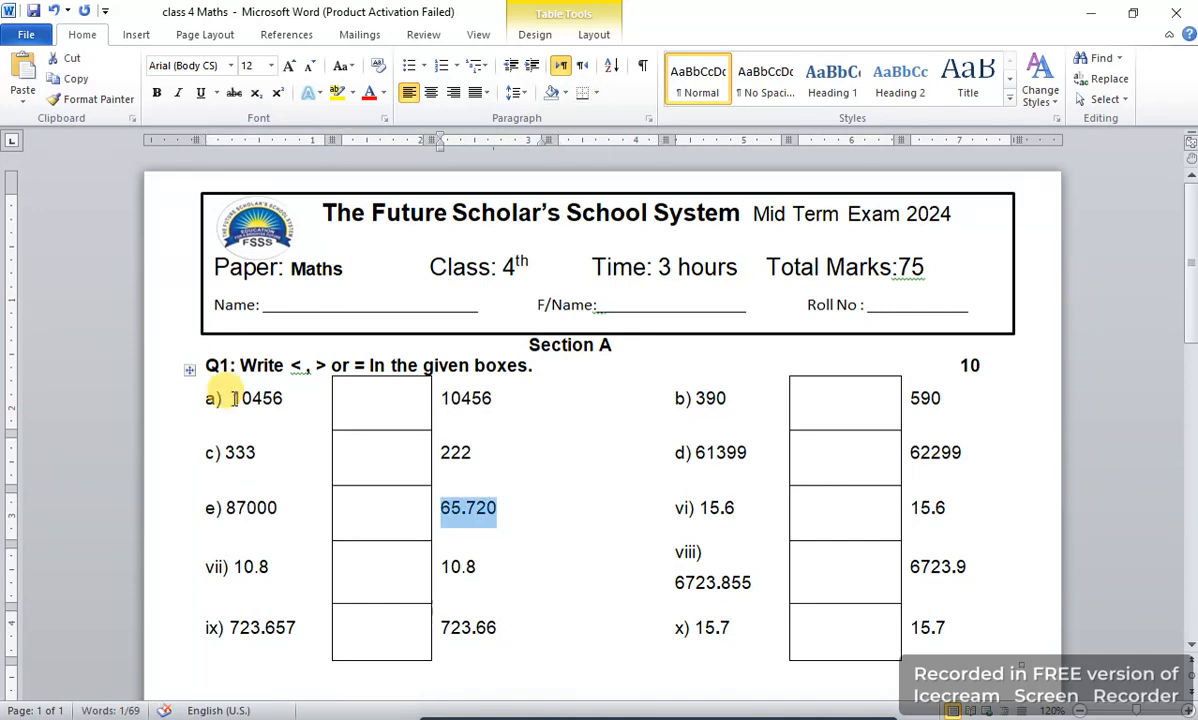
pyautogui.write('86999')
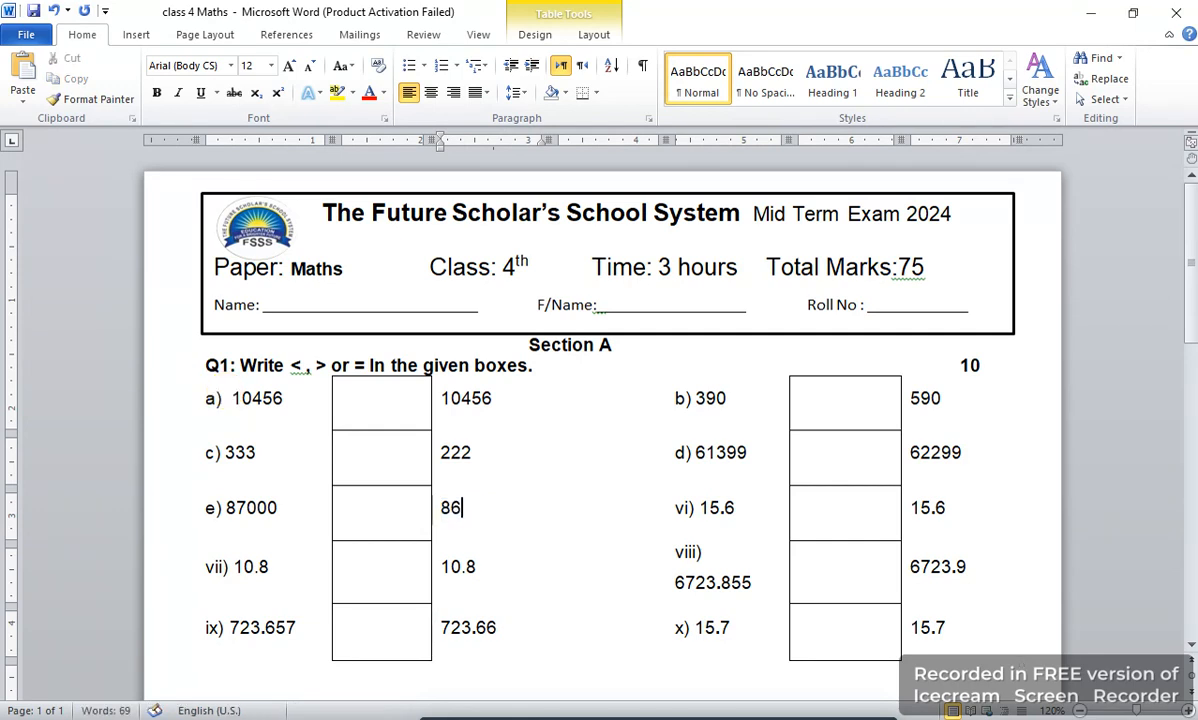
# - Replace the left-hand item in the fourth row with f) 395 and set its comparison number to 295
pyautogui.press('Tab')
pyautogui.press('Tab')
pyautogui.press('Tab')
pyautogui.press('Tab')
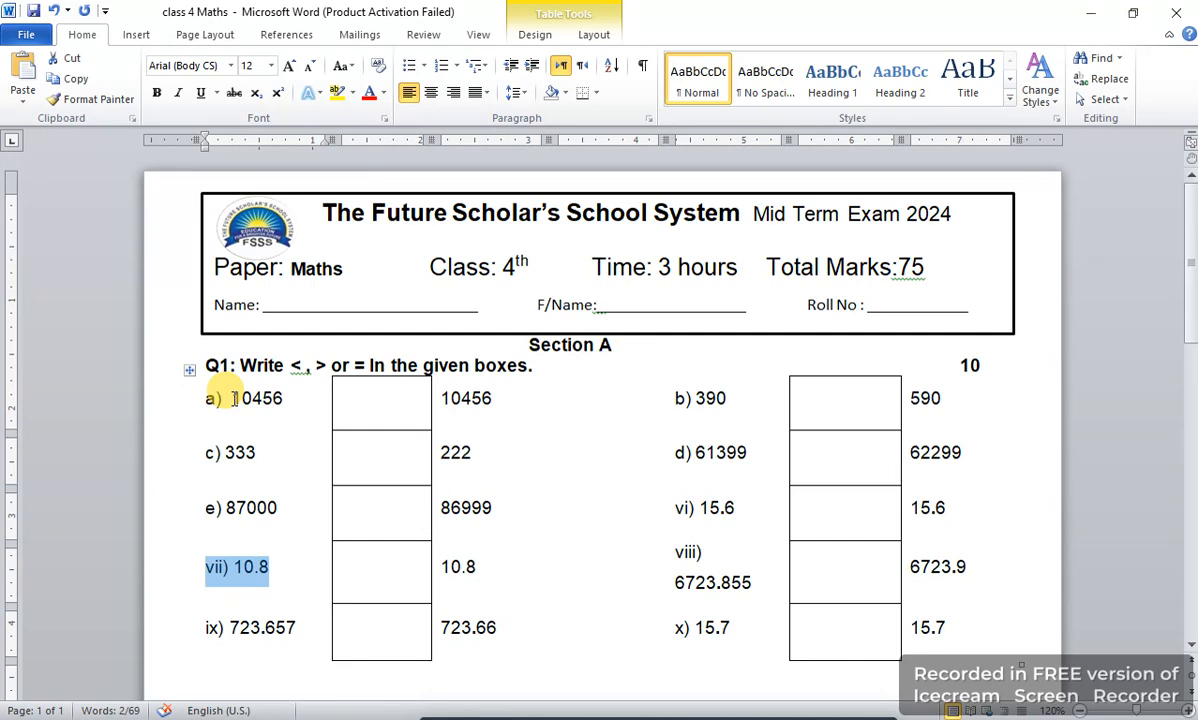
pyautogui.write('f) ')
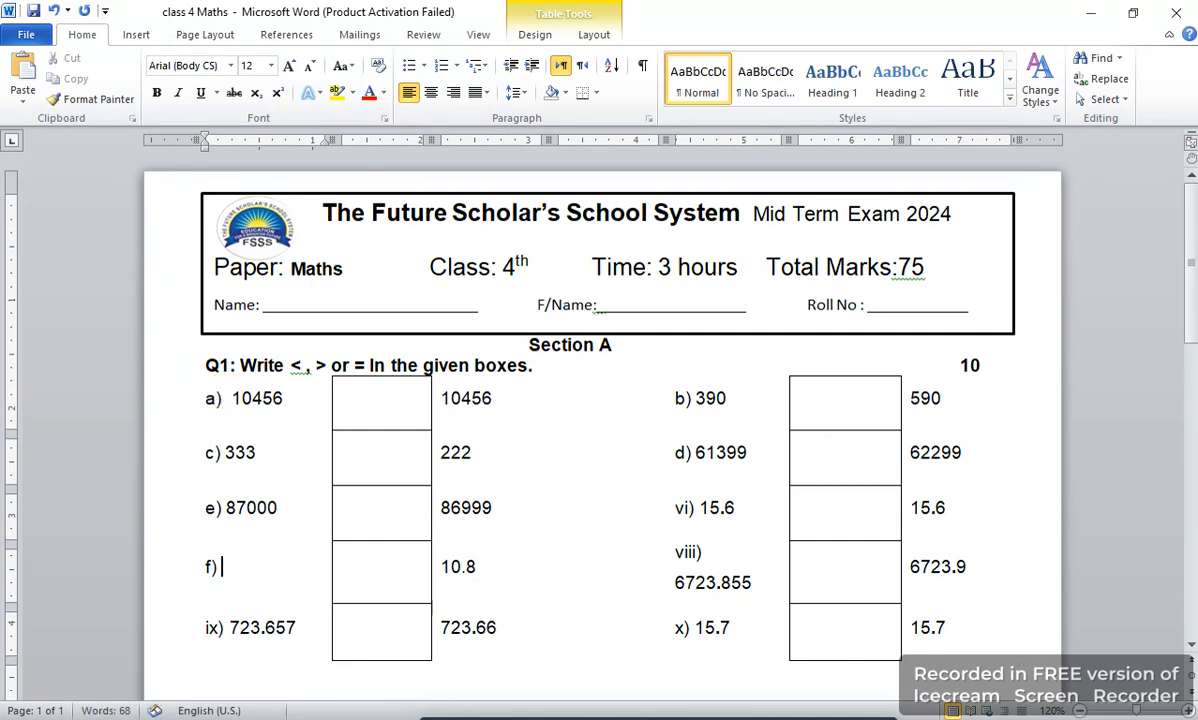
pyautogui.write('395')
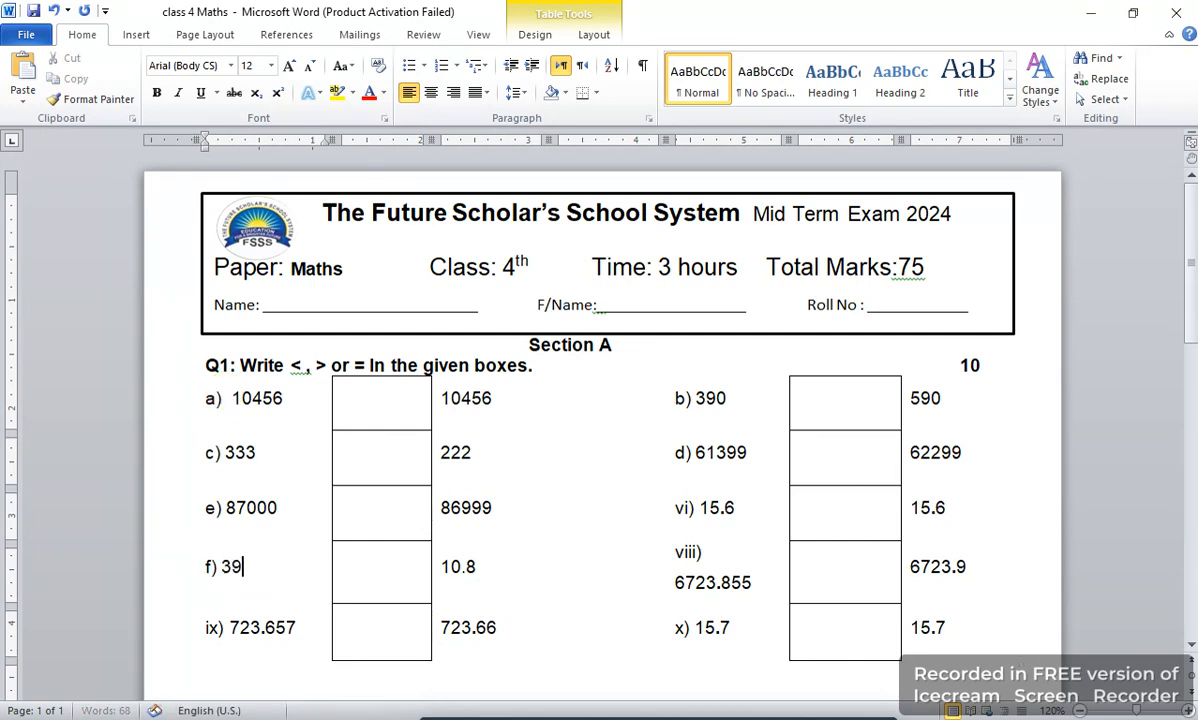
pyautogui.press('Tab')
pyautogui.press('Tab')
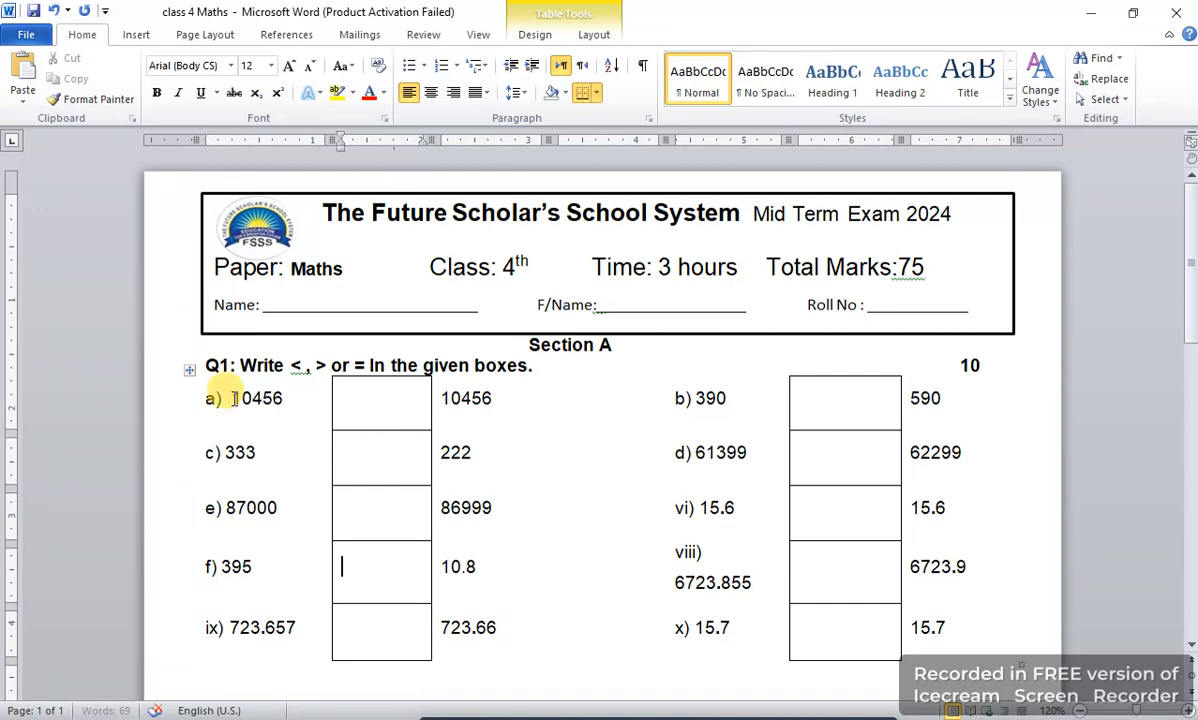
pyautogui.write('29')
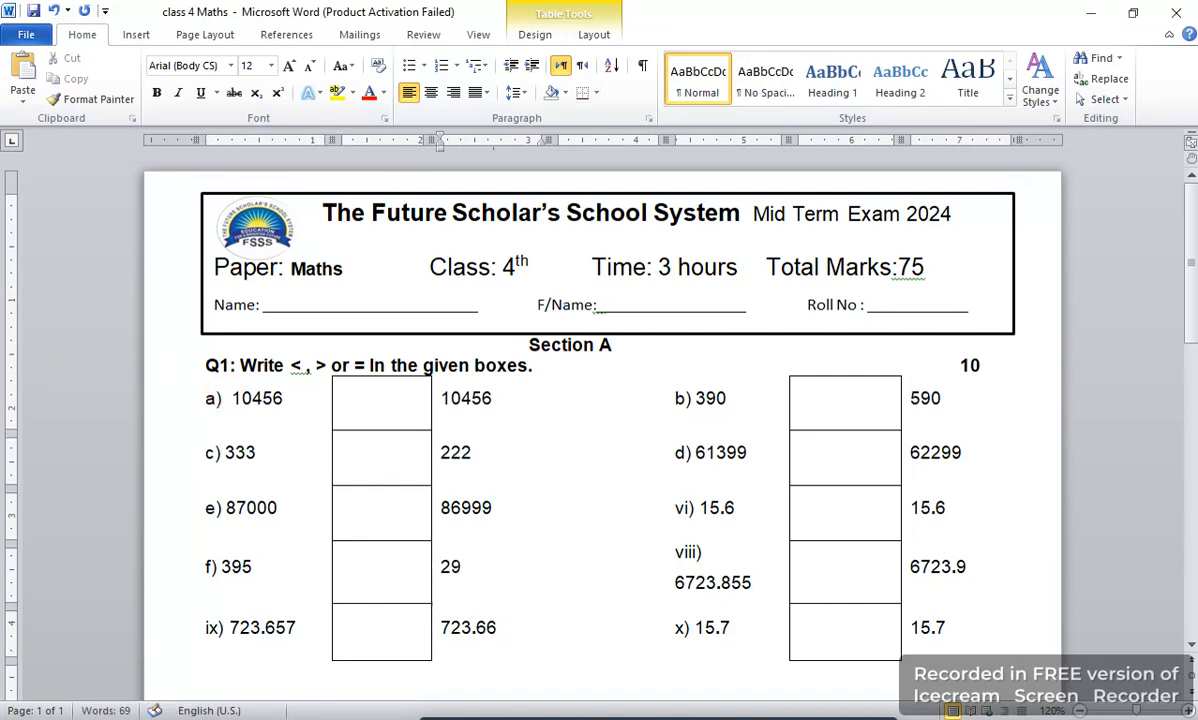
pyautogui.write('5')
# - Replace the left-hand item in the fifth row with g) 3456 and set its comparison number to 3451
pyautogui.press('Down')
pyautogui.hotkey('shift', 'Tab')
pyautogui.hotkey('shift', 'Tab')
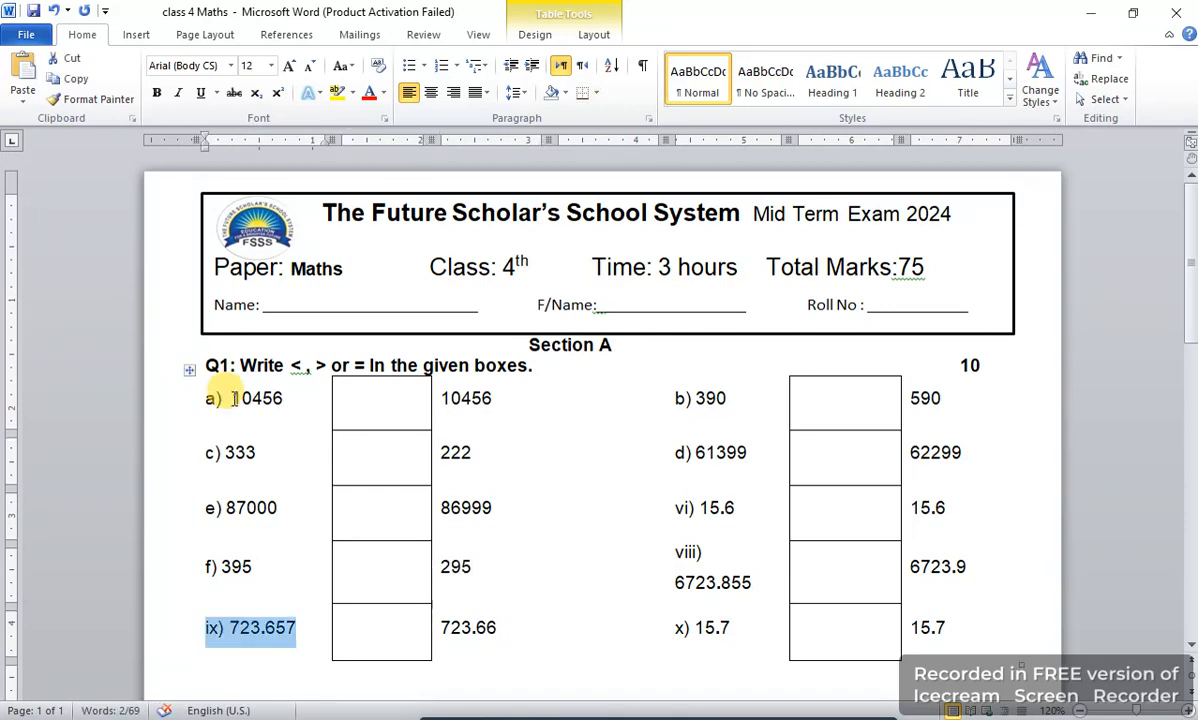
pyautogui.write('g)')
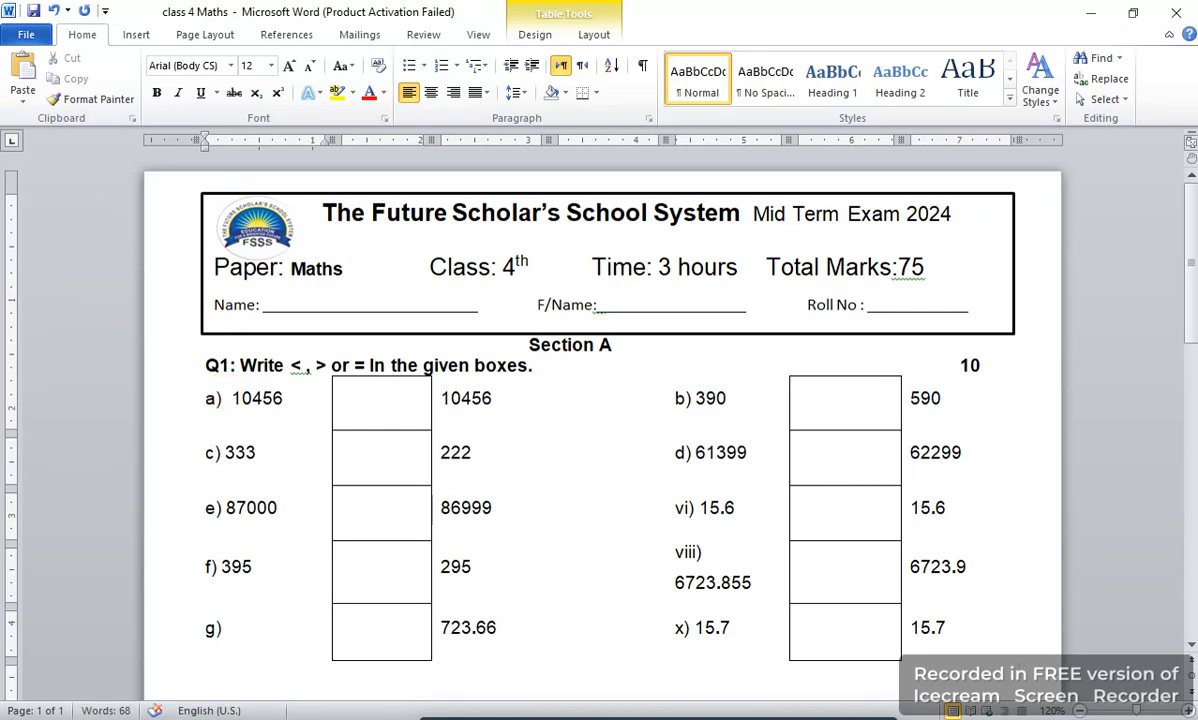
pyautogui.write(' 3456')
pyautogui.doubleClick(466, 627)
pyautogui.write('3')
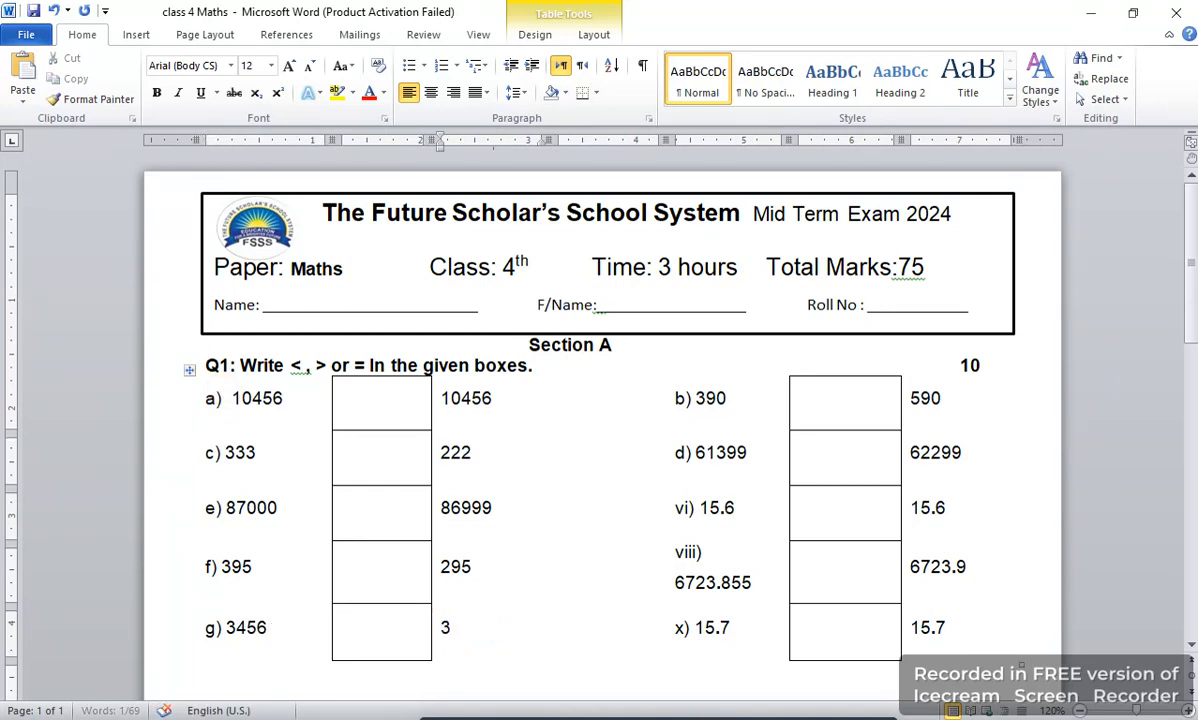
pyautogui.write('4')
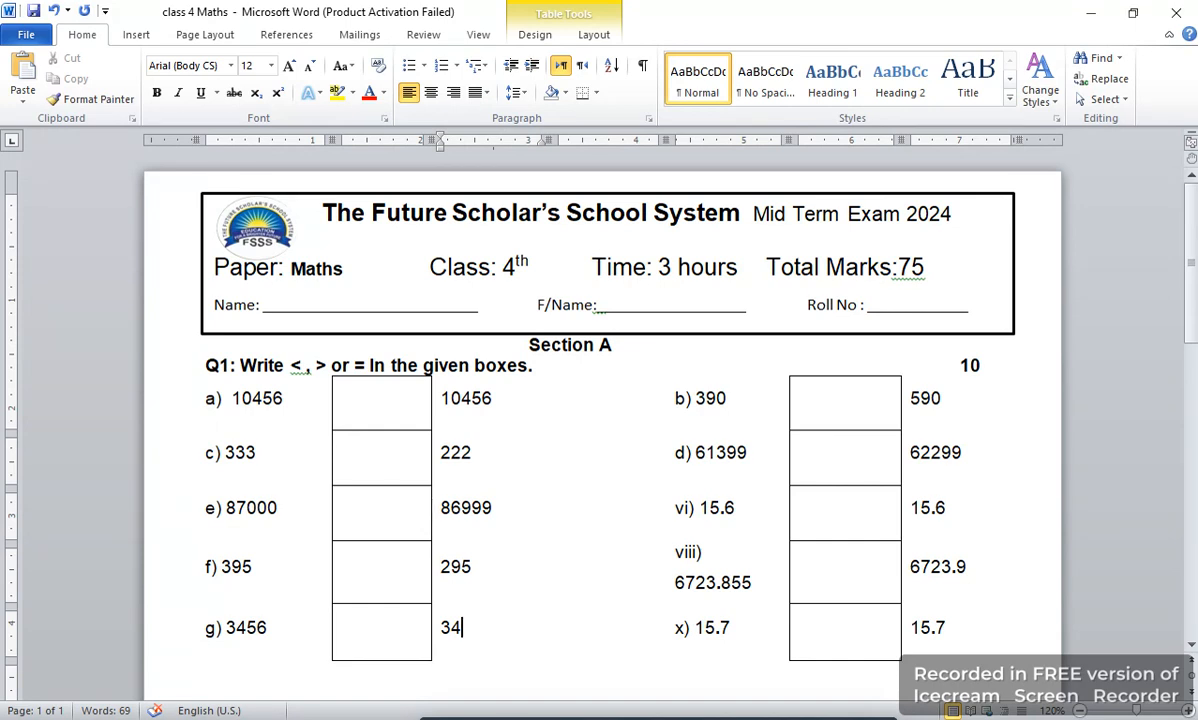
pyautogui.write('51')
# - Replace item b) in the first row of the table with h) 6343
pyautogui.press('Tab')
pyautogui.press('Tab')
pyautogui.press('Up')
pyautogui.press('Up')
pyautogui.press('Up')
pyautogui.press('Up')
pyautogui.press('Up')
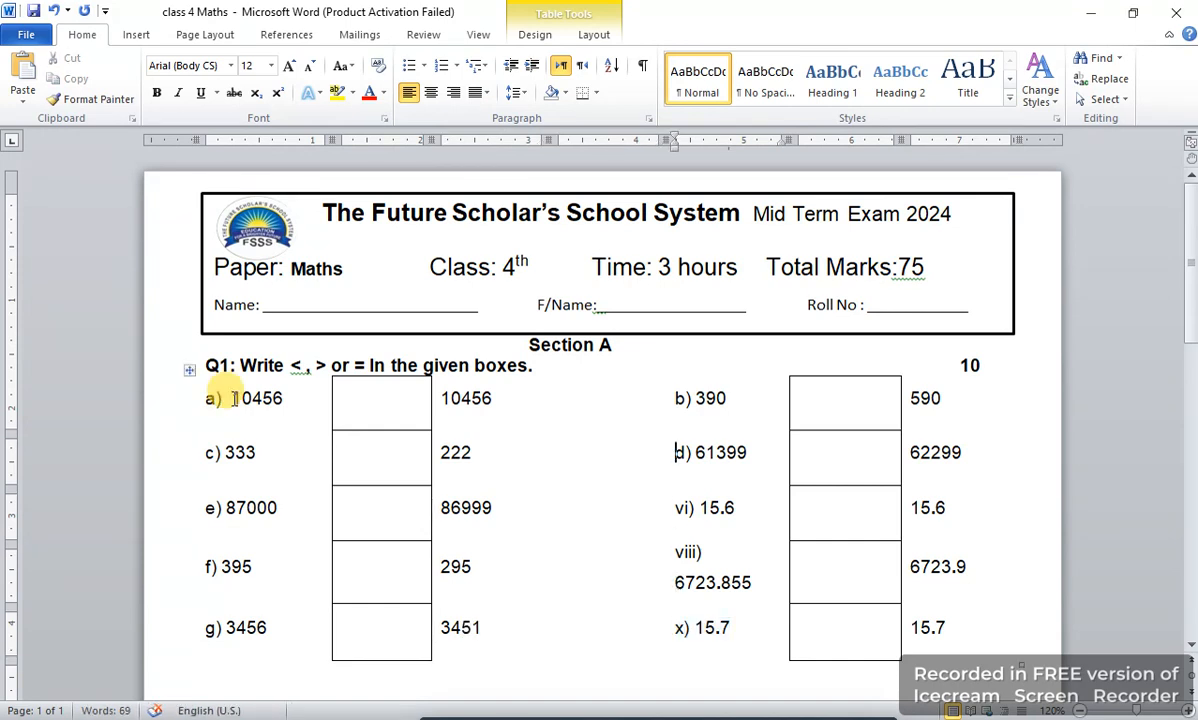
pyautogui.press('Tab')
pyautogui.hotkey('shift', 'Tab')
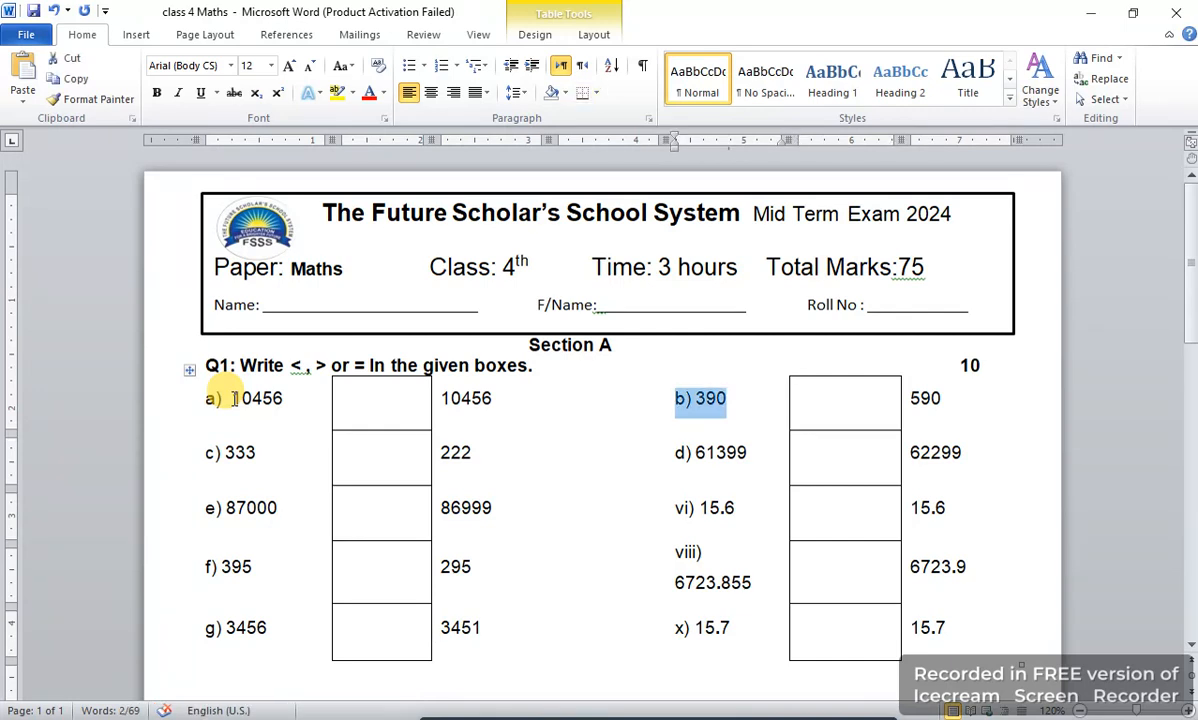
pyautogui.write('h) ')
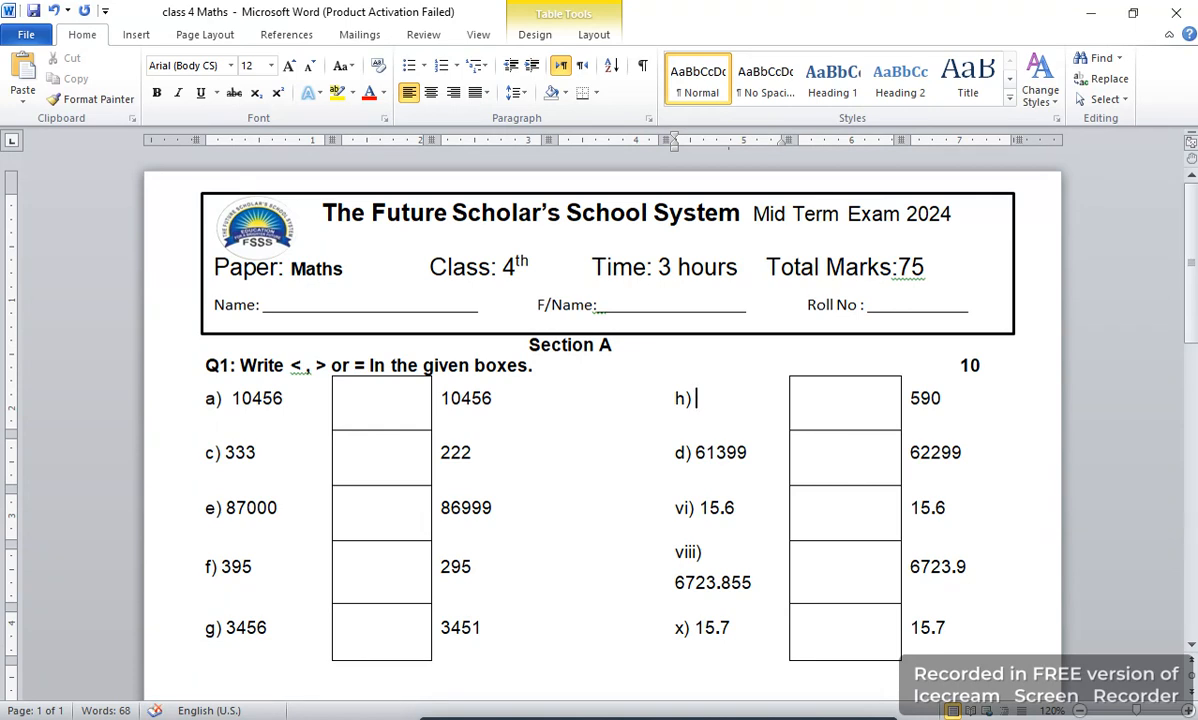
pyautogui.write('634')
pyautogui.write('3')
# - Set the comparison number of item h) in the first row to 2543
pyautogui.press('Home')
pyautogui.press('Left')
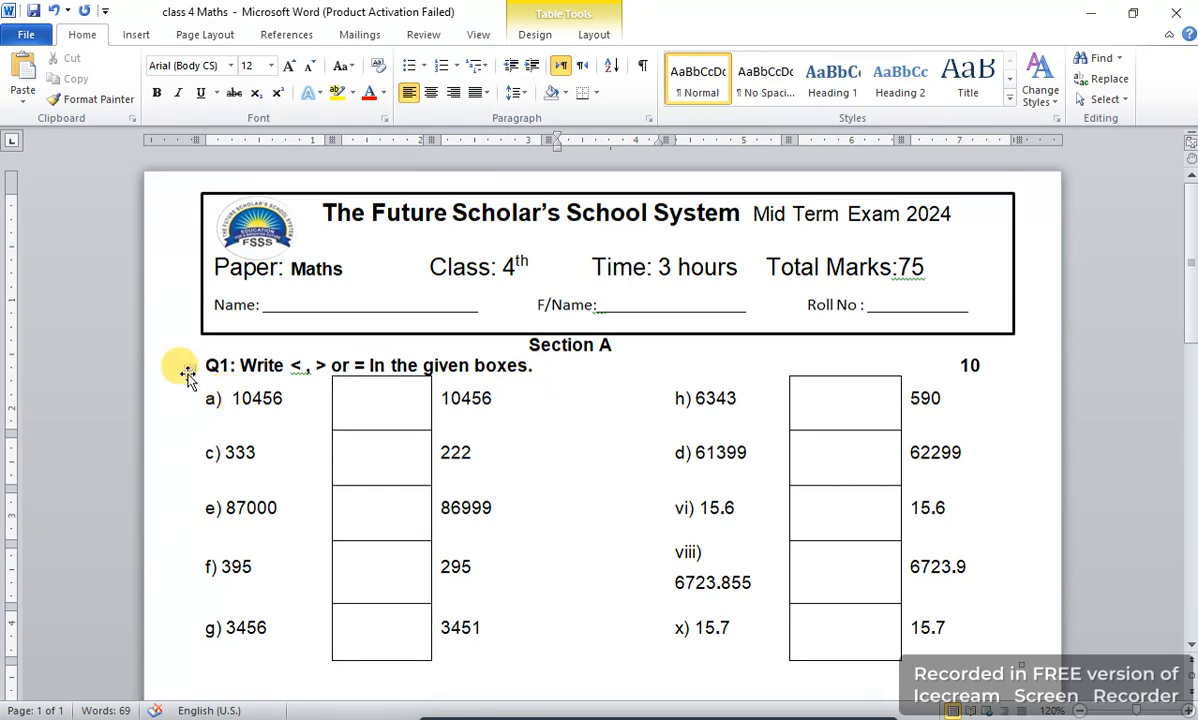
pyautogui.press('Tab')
pyautogui.press('Down')
pyautogui.press('Up')
pyautogui.press('Tab')
pyautogui.press('Tab')
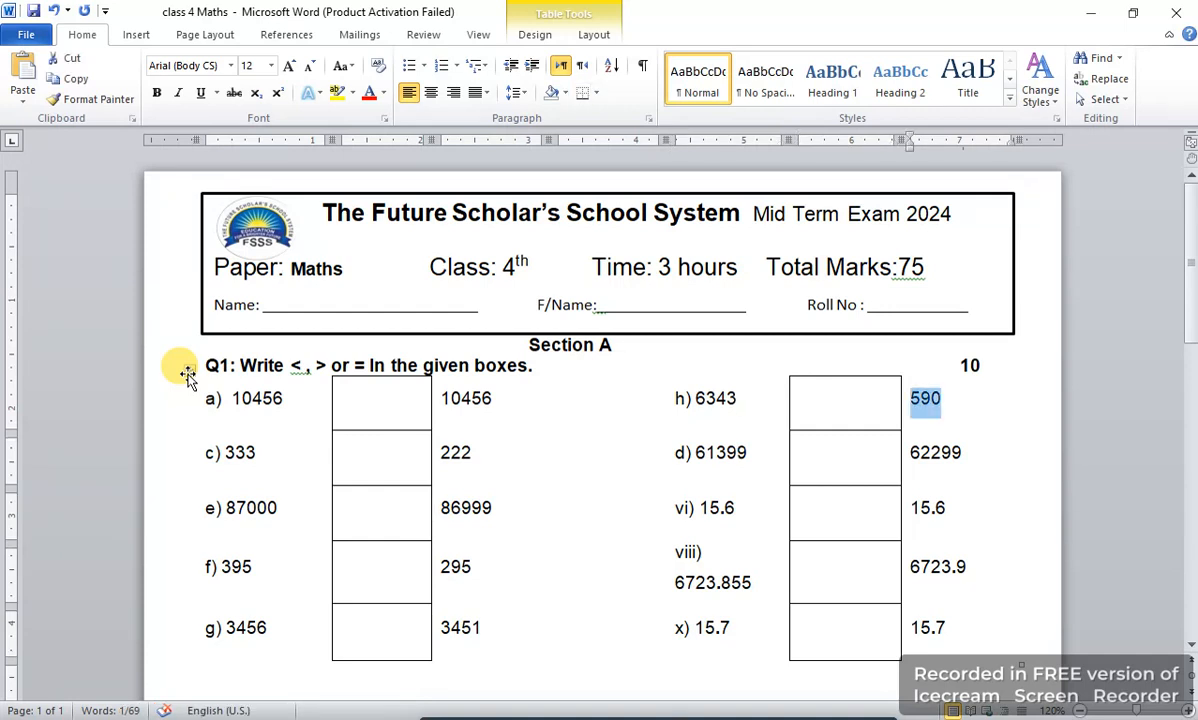
pyautogui.write('25')
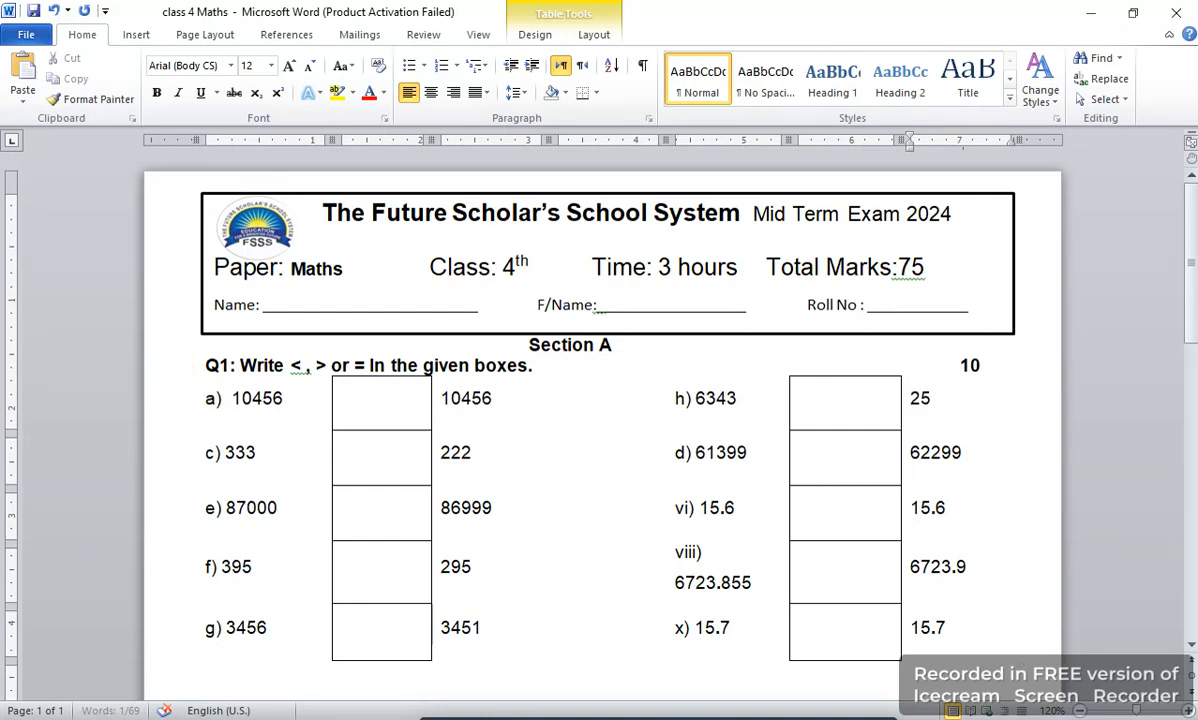
pyautogui.write('43')
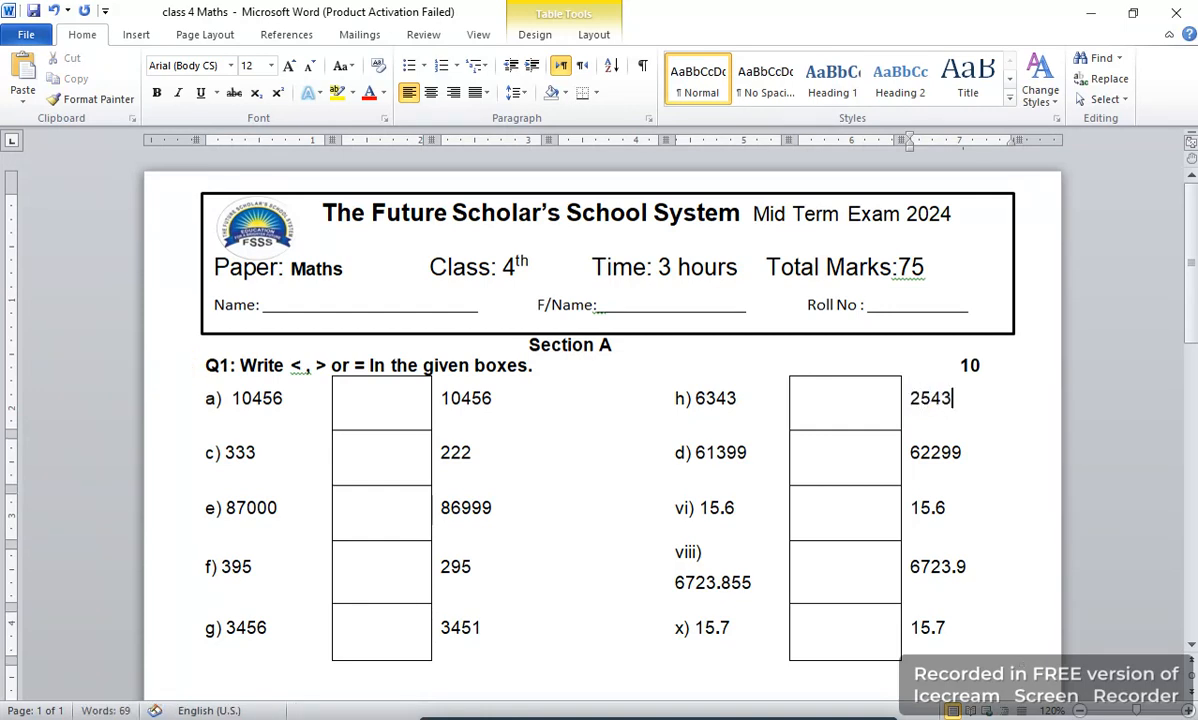
# - Replace item d) in the second row with i) 2598, undoing the automatic list formatting of the label
pyautogui.press('Tab')
pyautogui.press('Tab')
pyautogui.press('Tab')
pyautogui.press('Tab')
pyautogui.press('Tab')
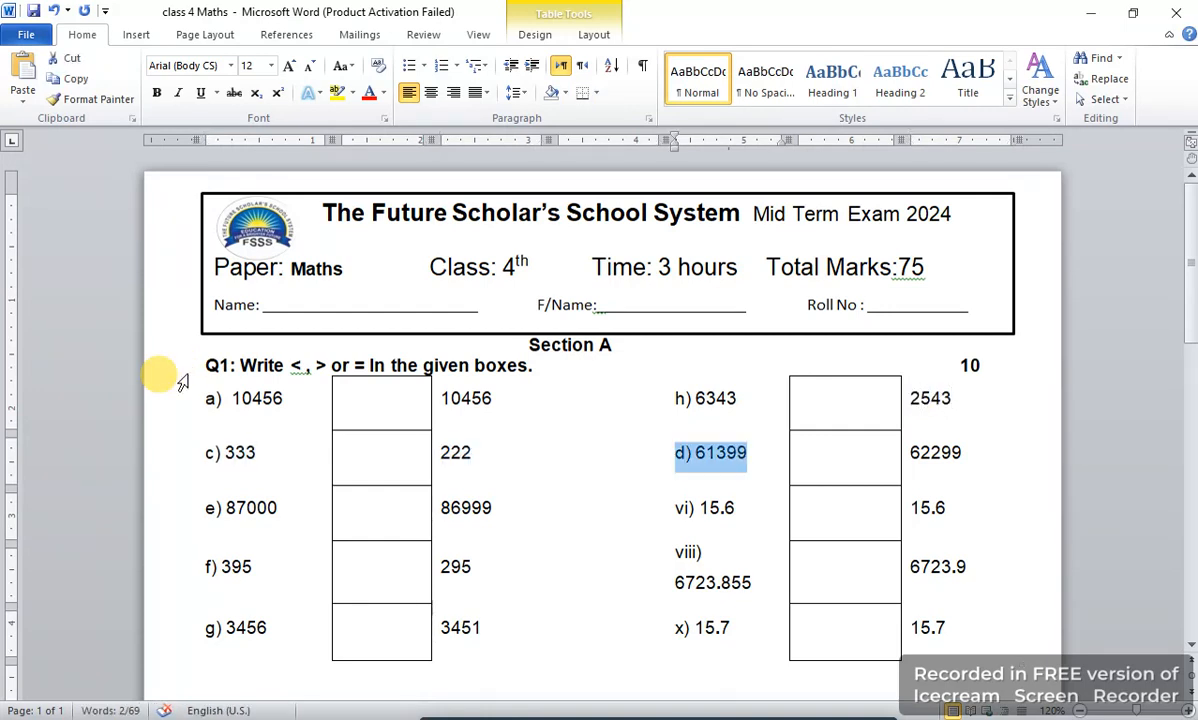
pyautogui.write('i)')
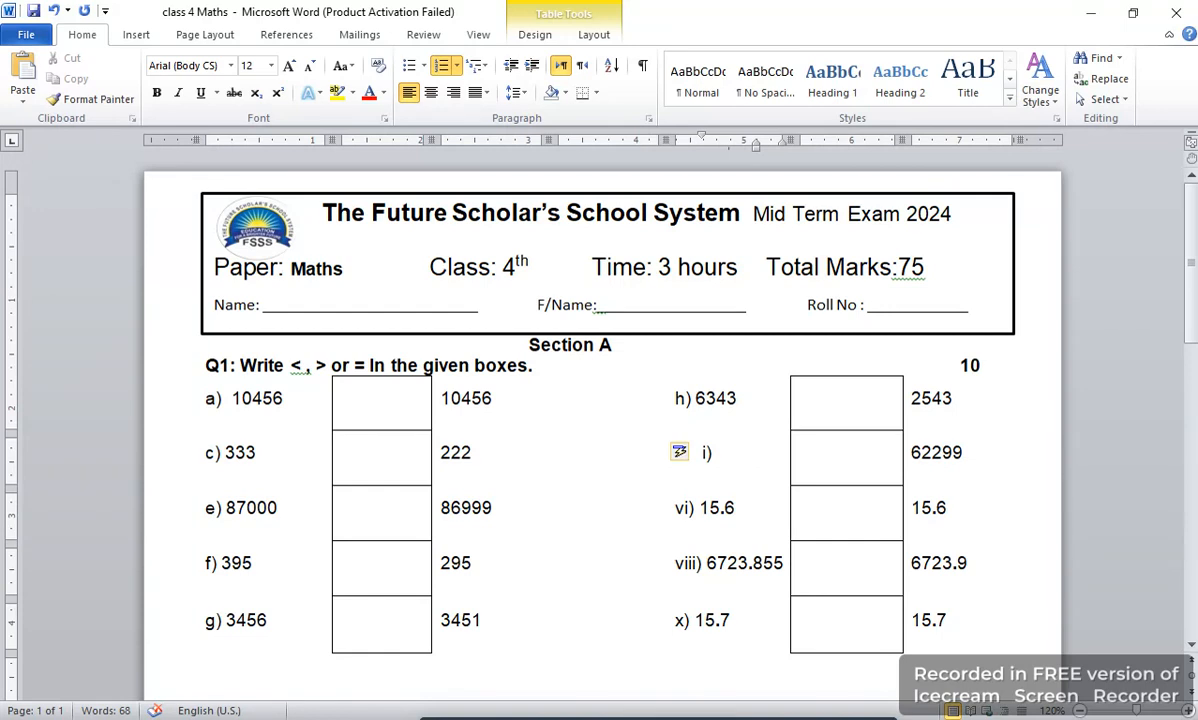
pyautogui.hotkey('ctrl', 'z')
pyautogui.hotkey('ctrl', 'z')
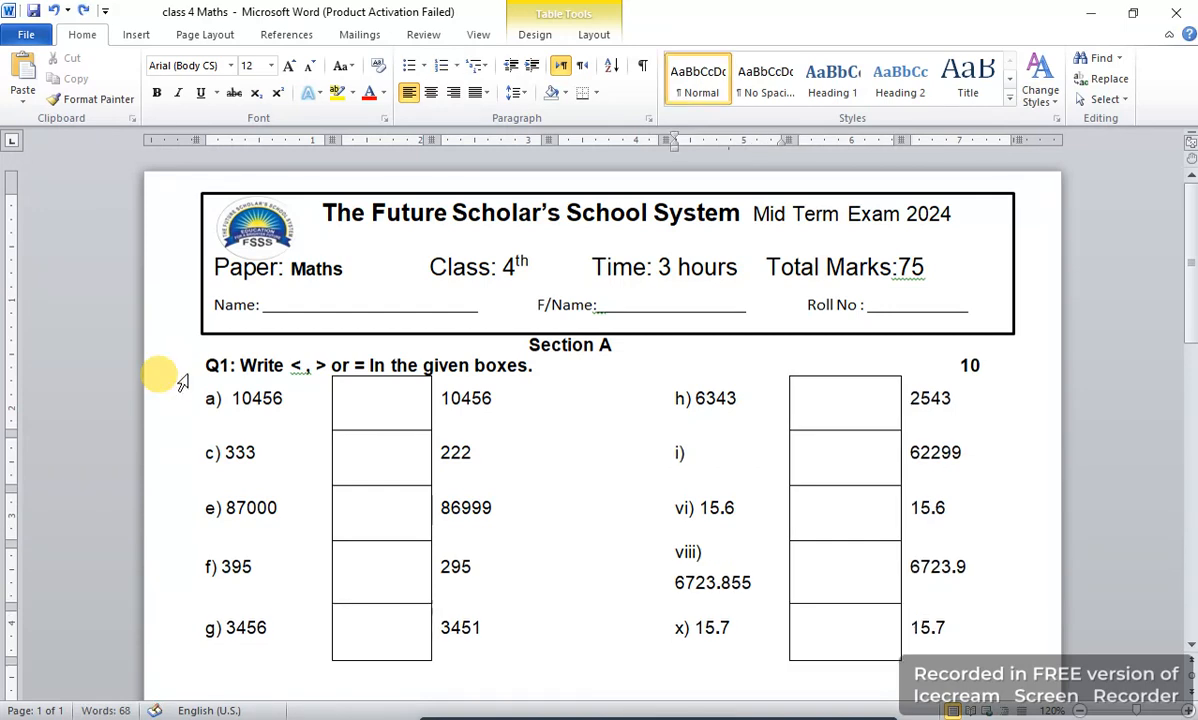
pyautogui.write('2')
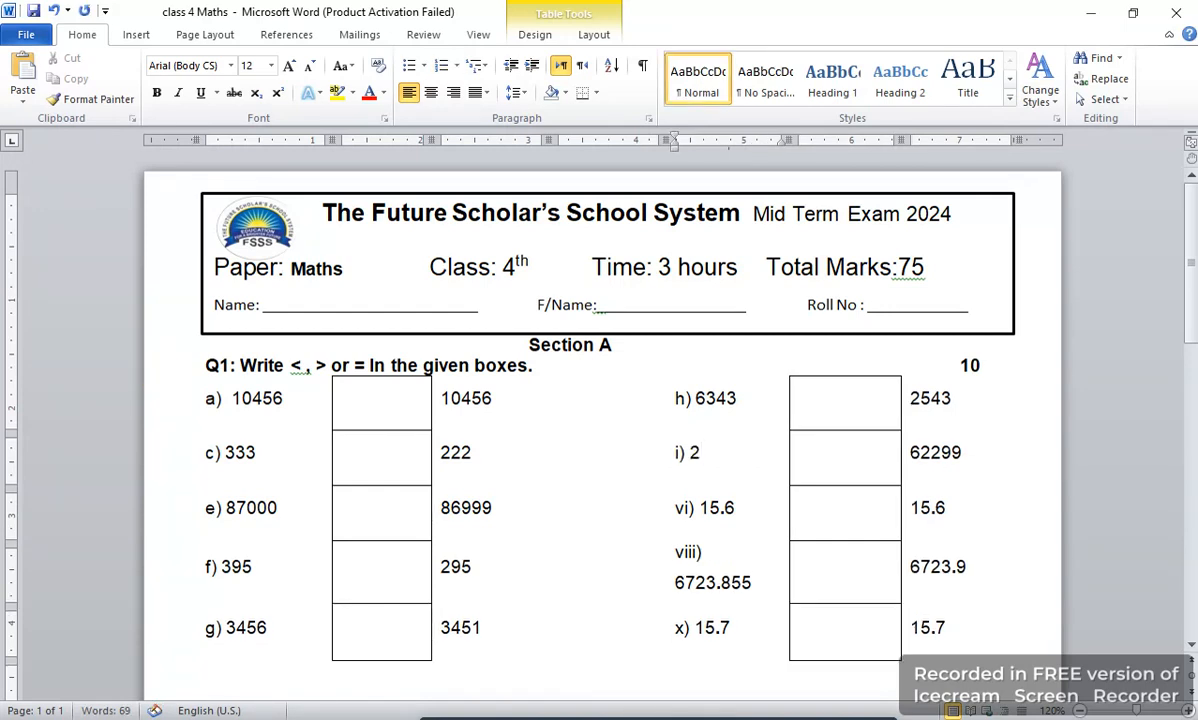
pyautogui.write('598')
# - Set the comparison number of item i) in the second row to 3000
pyautogui.click(797, 453)
pyautogui.click(910, 453)
pyautogui.press('Tab')
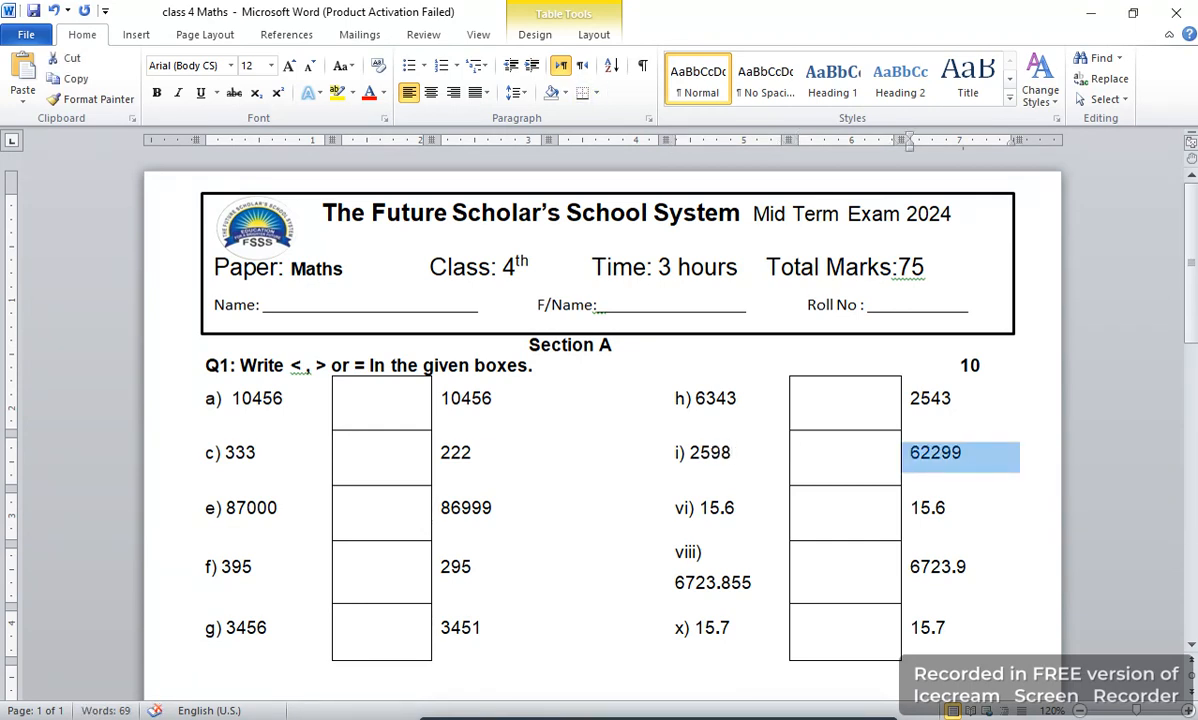
pyautogui.write('3000')
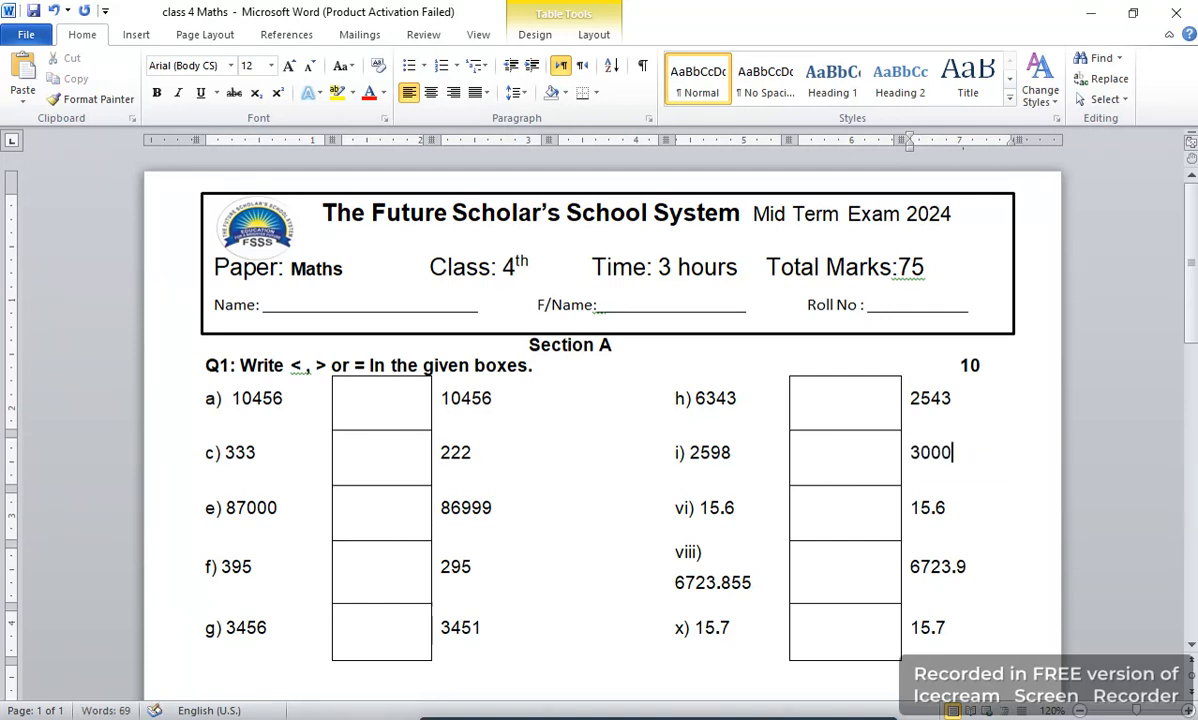
# - Replace item vi) in the third row with j) 80029 as plain text
pyautogui.click(342, 508)
pyautogui.press('Tab')
pyautogui.press('Tab')
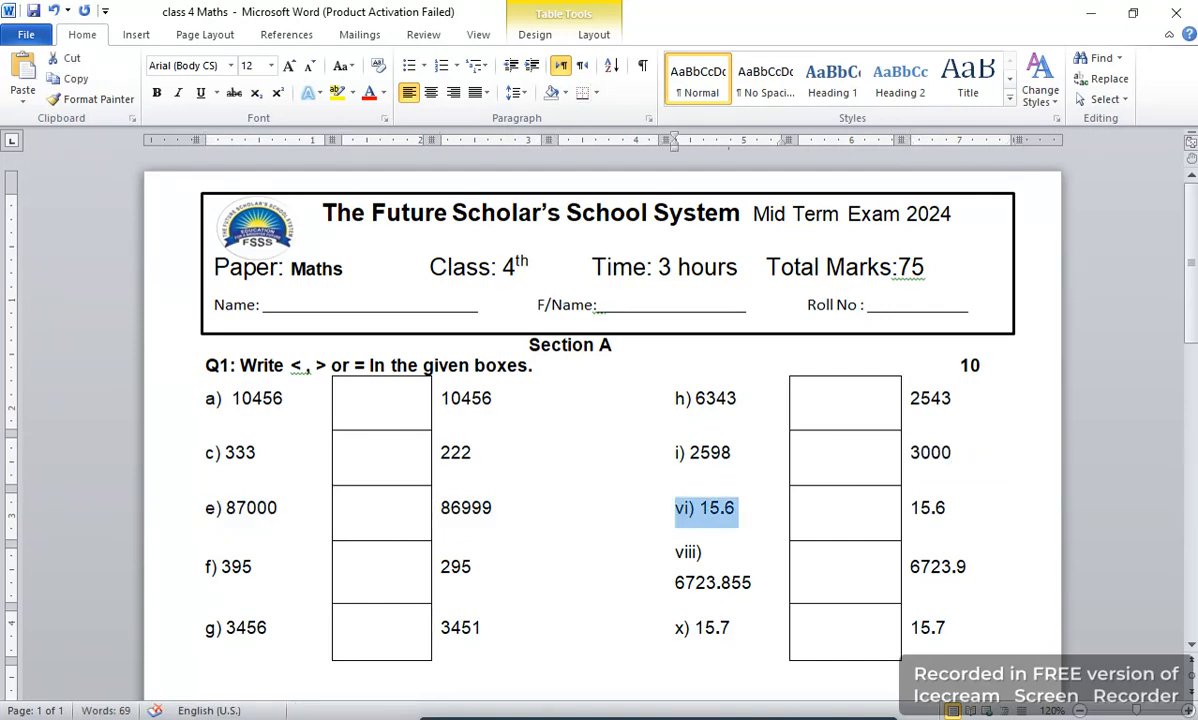
pyautogui.write('j')
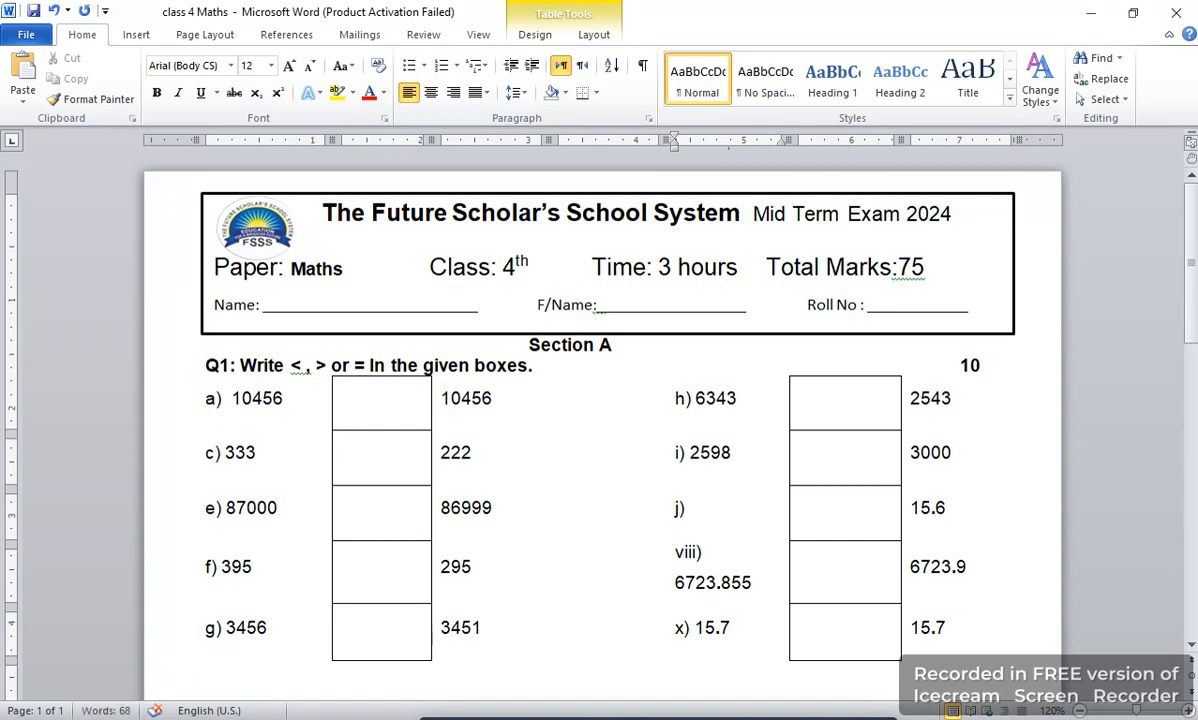
pyautogui.hotkey('ctrl', 'z')
pyautogui.write('j) ')
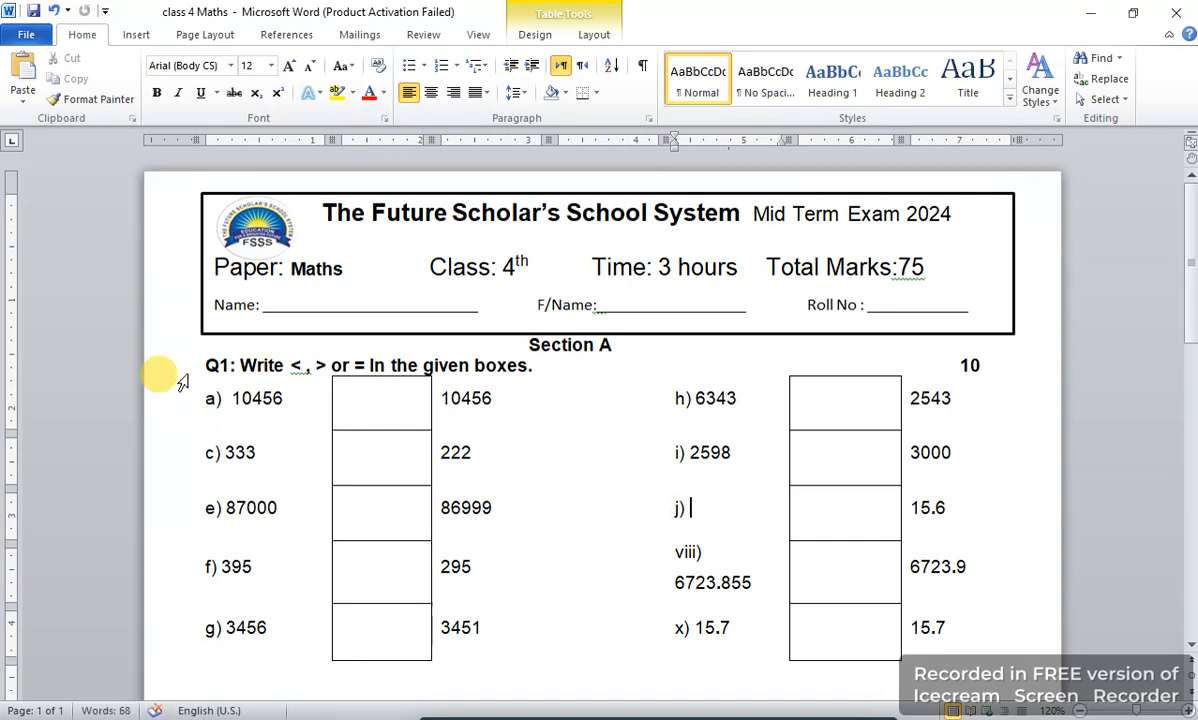
pyautogui.write('800')
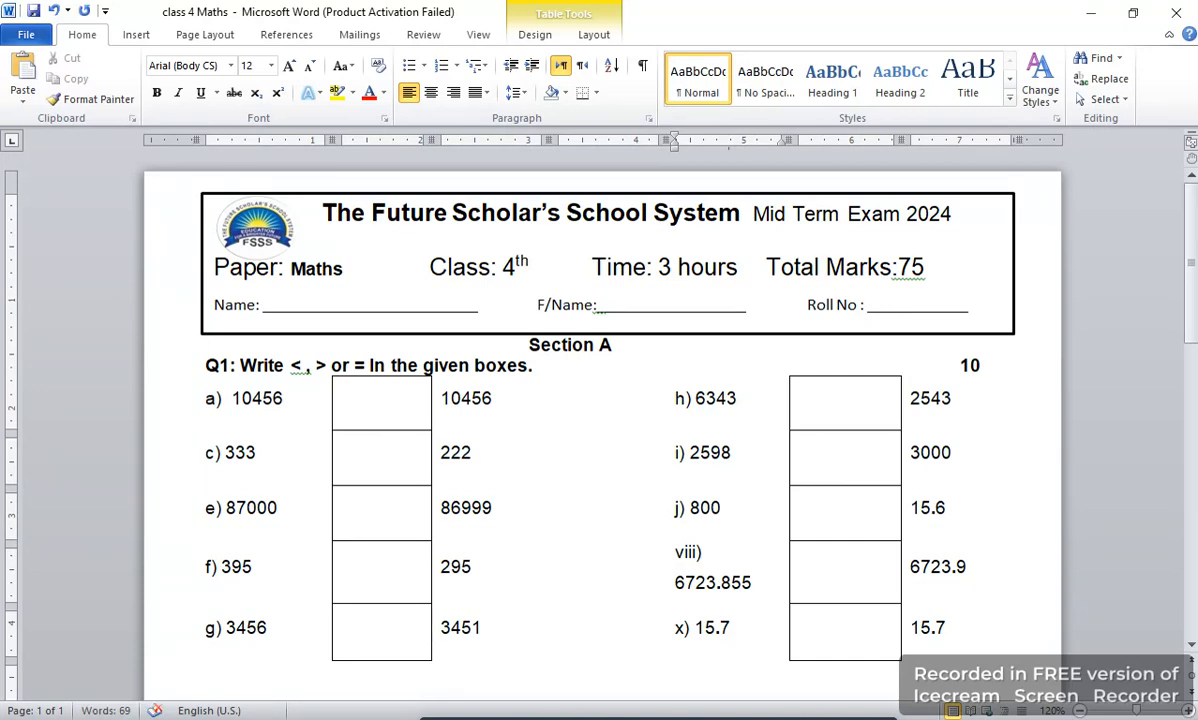
pyautogui.write('29')
# - Set the comparison number of item j) in the third row to 90000
pyautogui.press('Tab')
pyautogui.press('Tab')
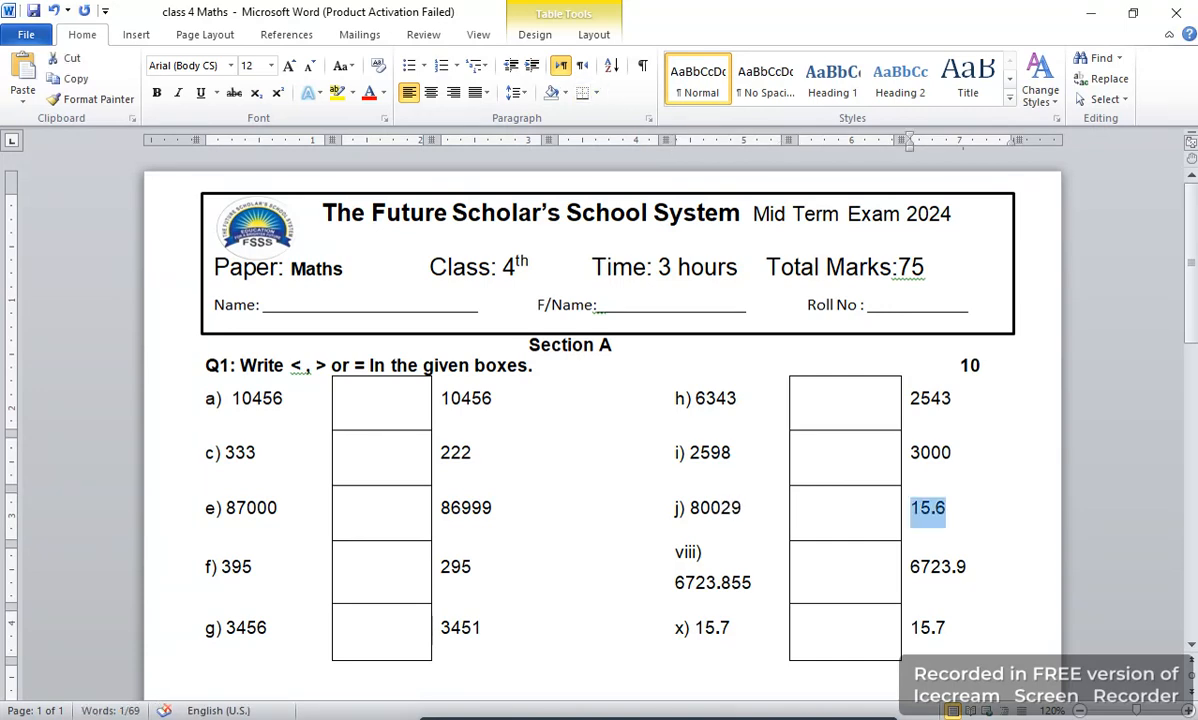
pyautogui.write('900')
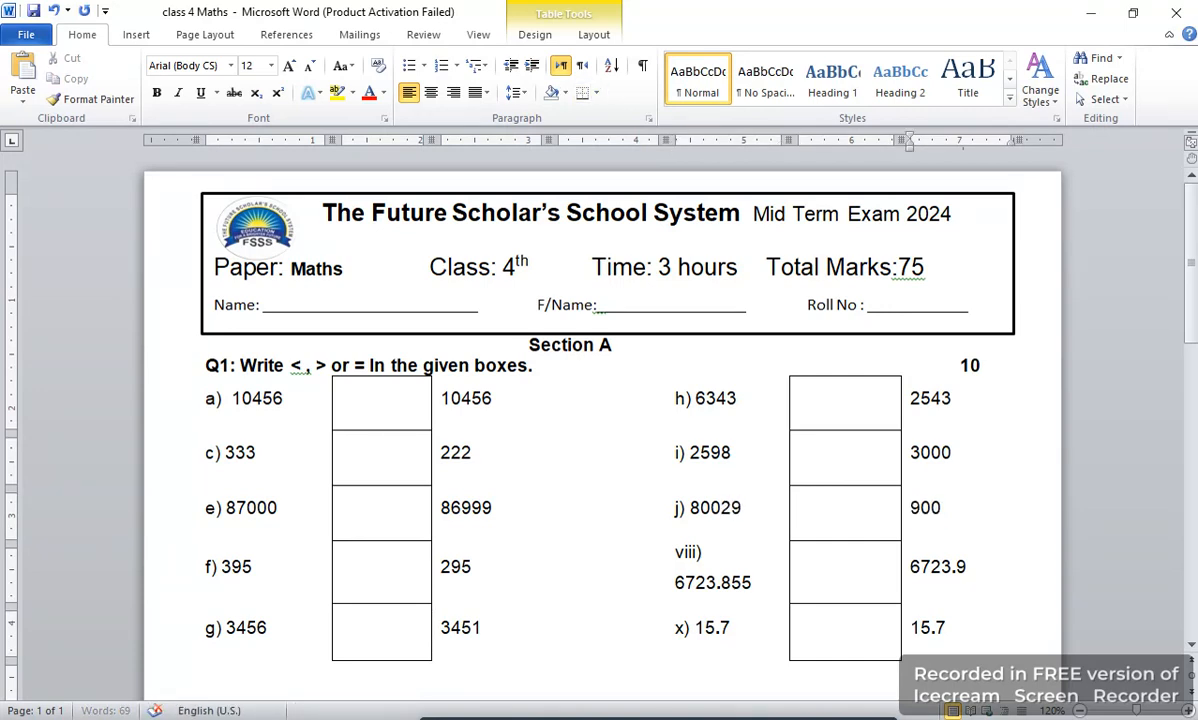
pyautogui.write('00')
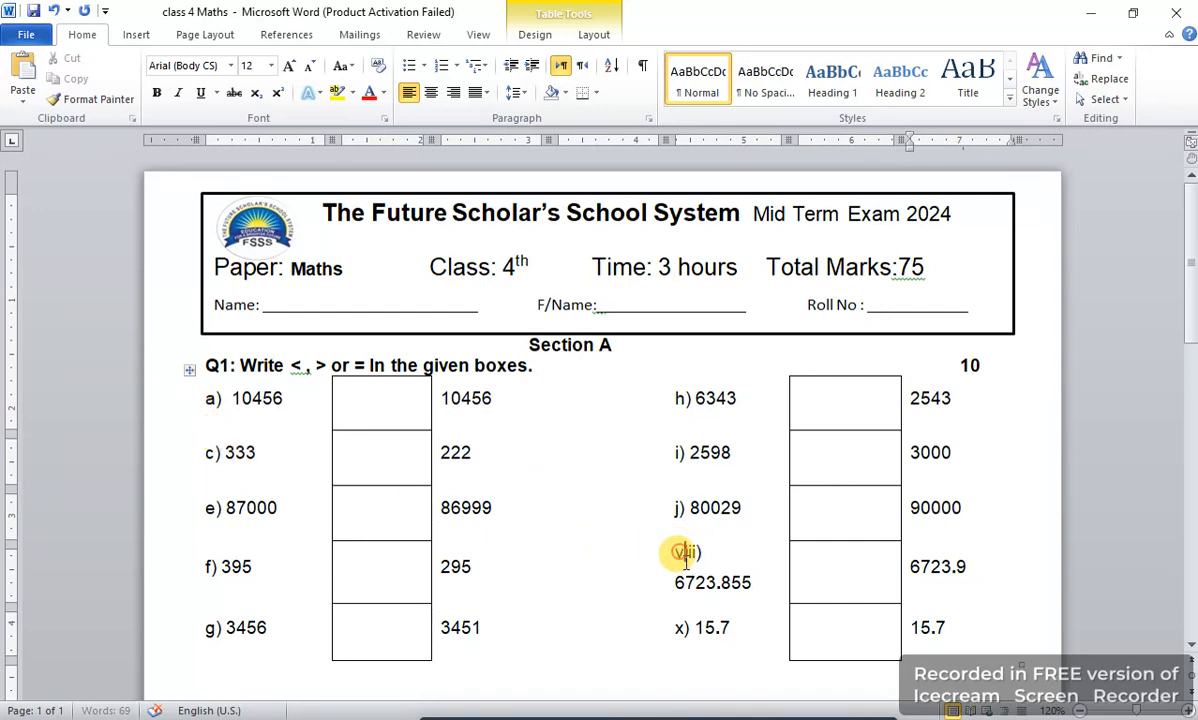
# - Clear items viii) and x) in the last two rows together with their comparison numbers
pyautogui.moveTo(676, 548); pyautogui.dragTo(708, 625)
pyautogui.press('Delete')
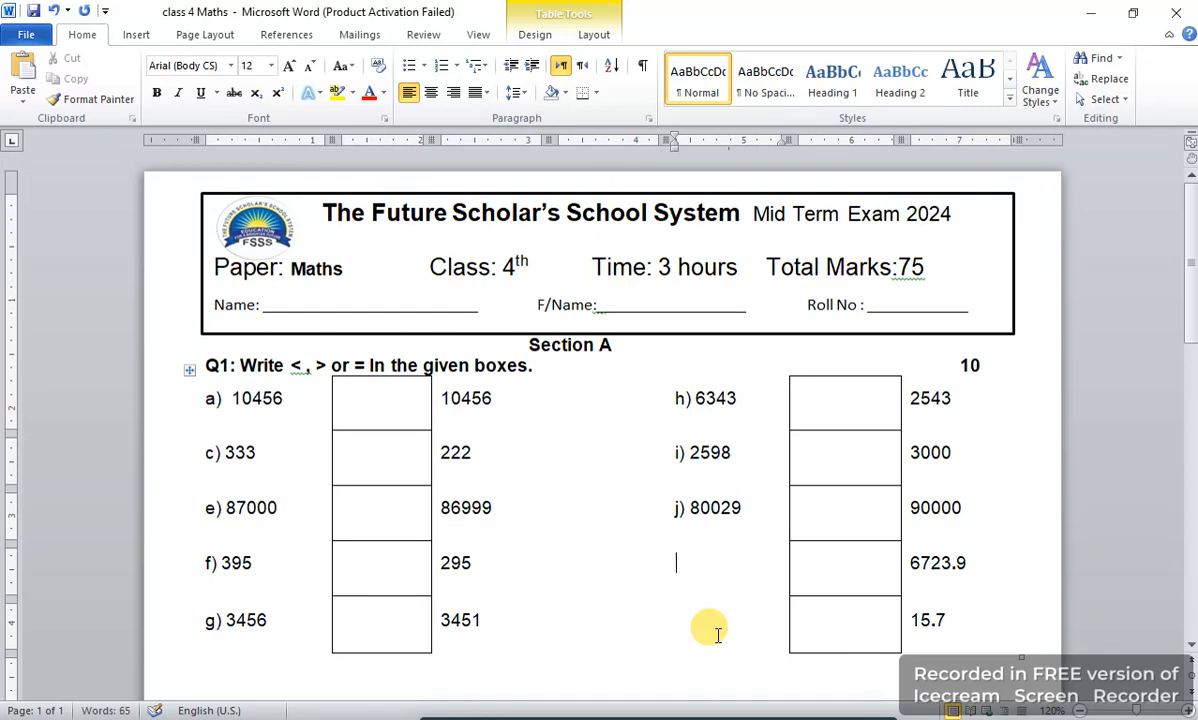
pyautogui.hotkey('shift', 'Right')
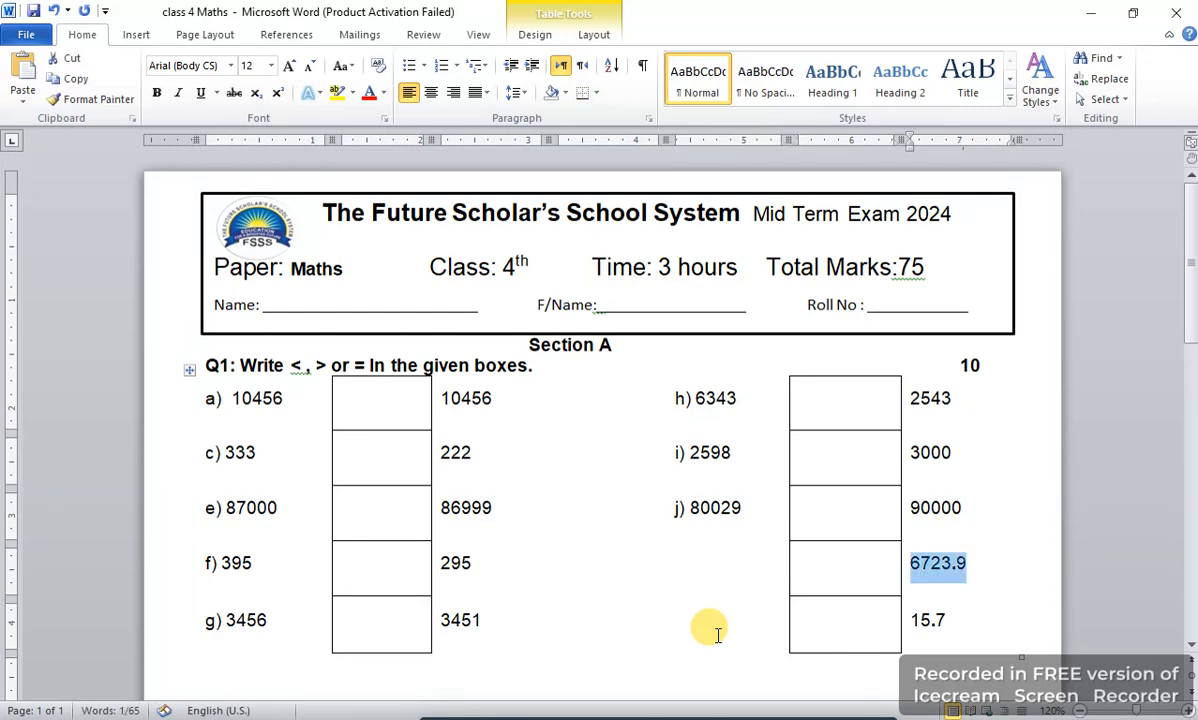
pyautogui.hotkey('shift', 'Down')
pyautogui.hotkey('shift', 'Down')
pyautogui.hotkey('shift', 'Up')
pyautogui.press('Right')
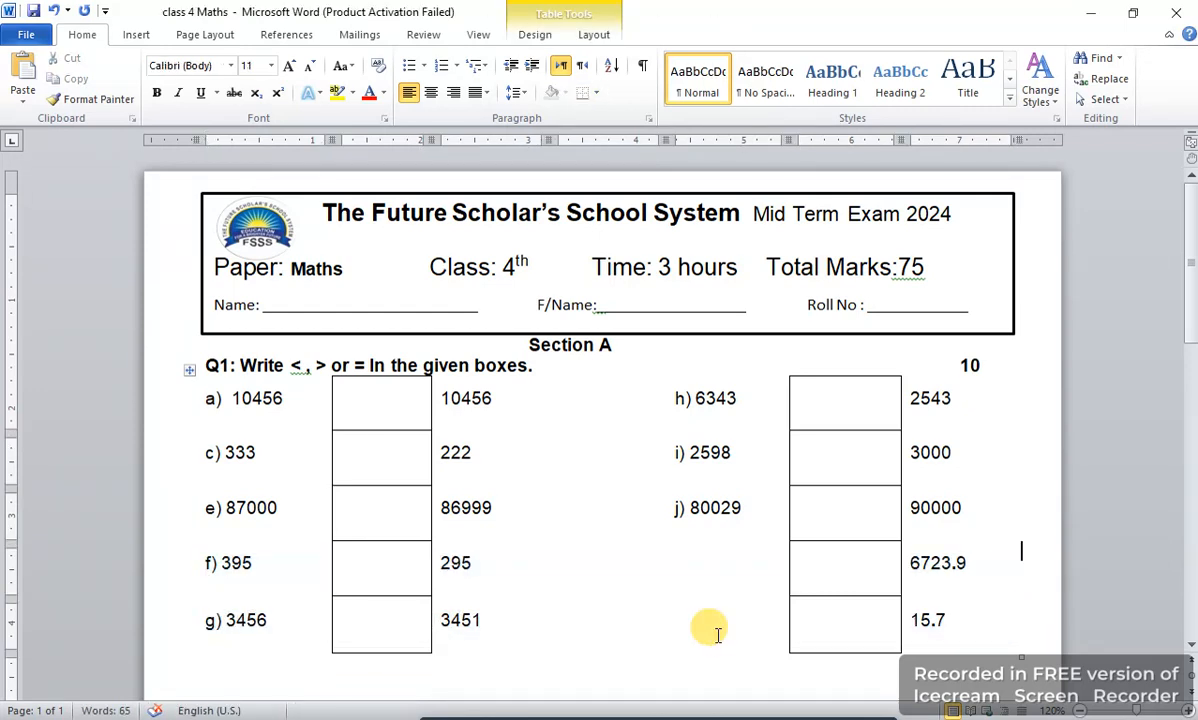
pyautogui.press('Left')
pyautogui.hotkey('shift', 'Down')
pyautogui.press('Delete')
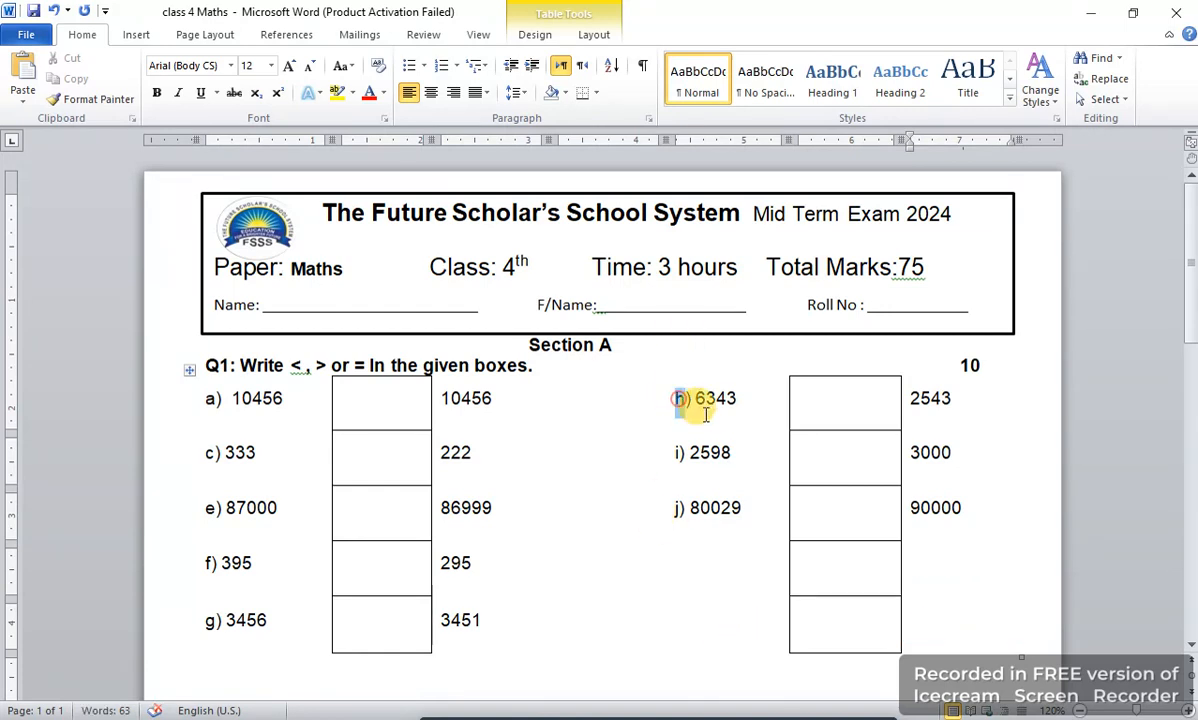
# - Copy items h), i) and j) into the last three rows of the same column, overwriting the third-row item
pyautogui.moveTo(690, 404); pyautogui.dragTo(730, 520)
pyautogui.hotkey('ctrl', 'c')
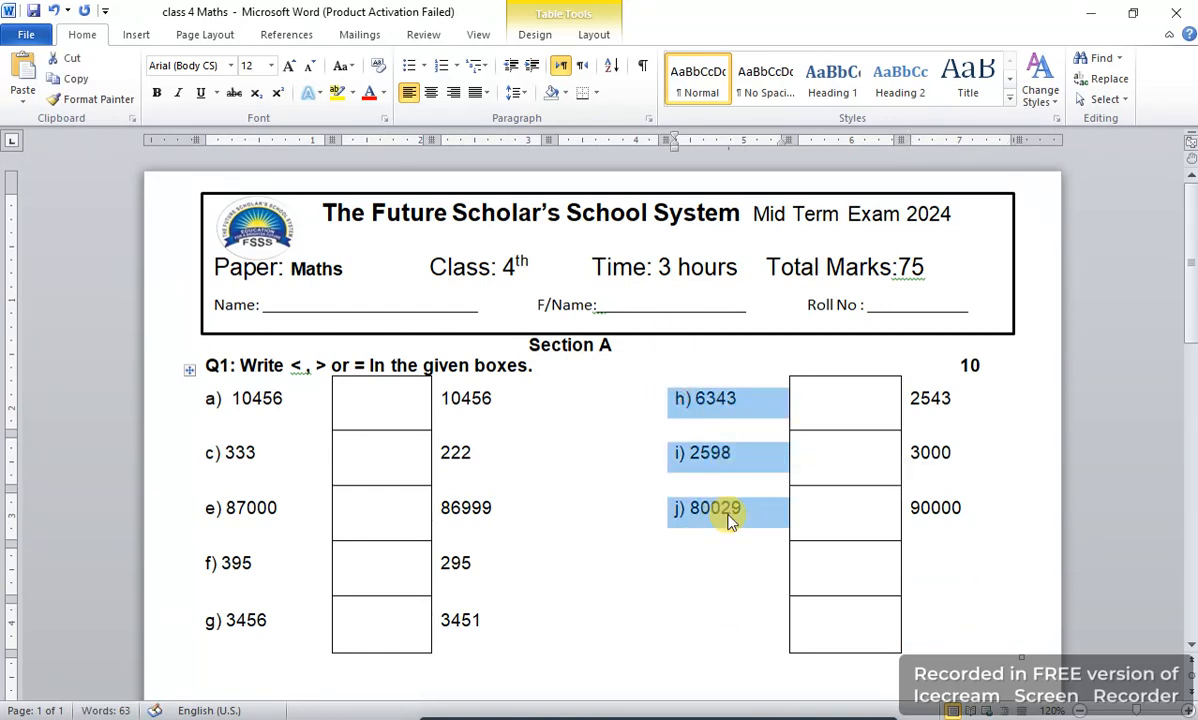
pyautogui.press('Down')
pyautogui.press('Down')
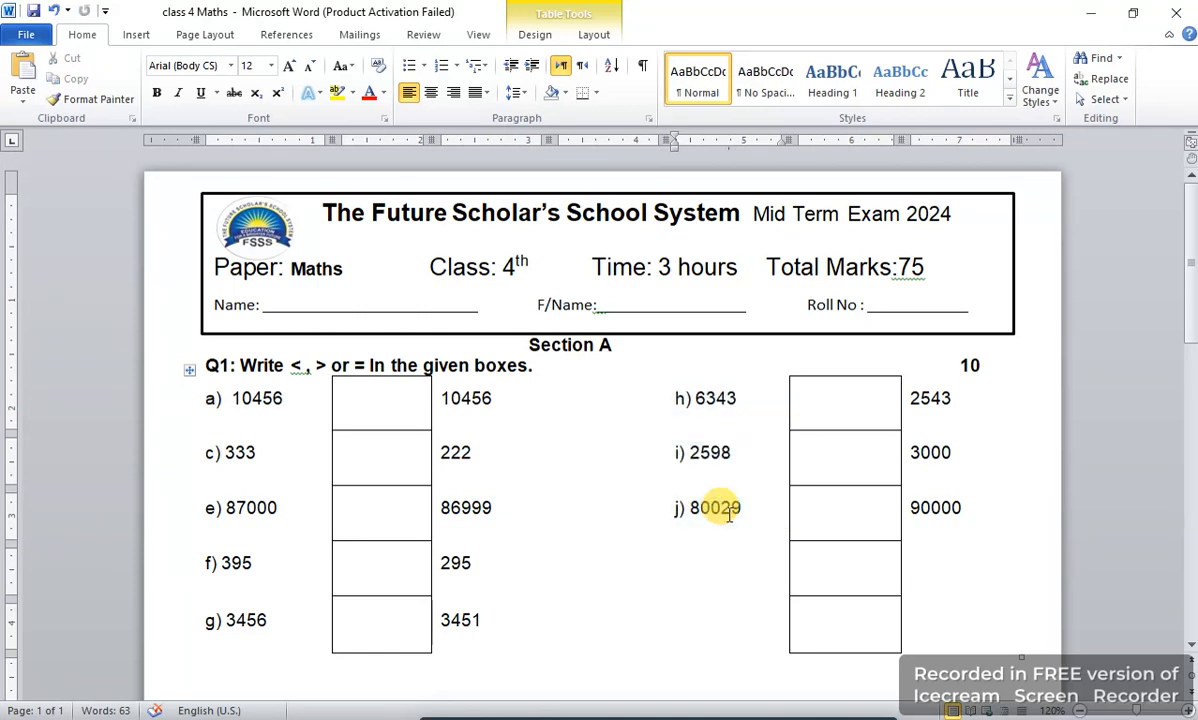
pyautogui.hotkey('ctrl', 'v')
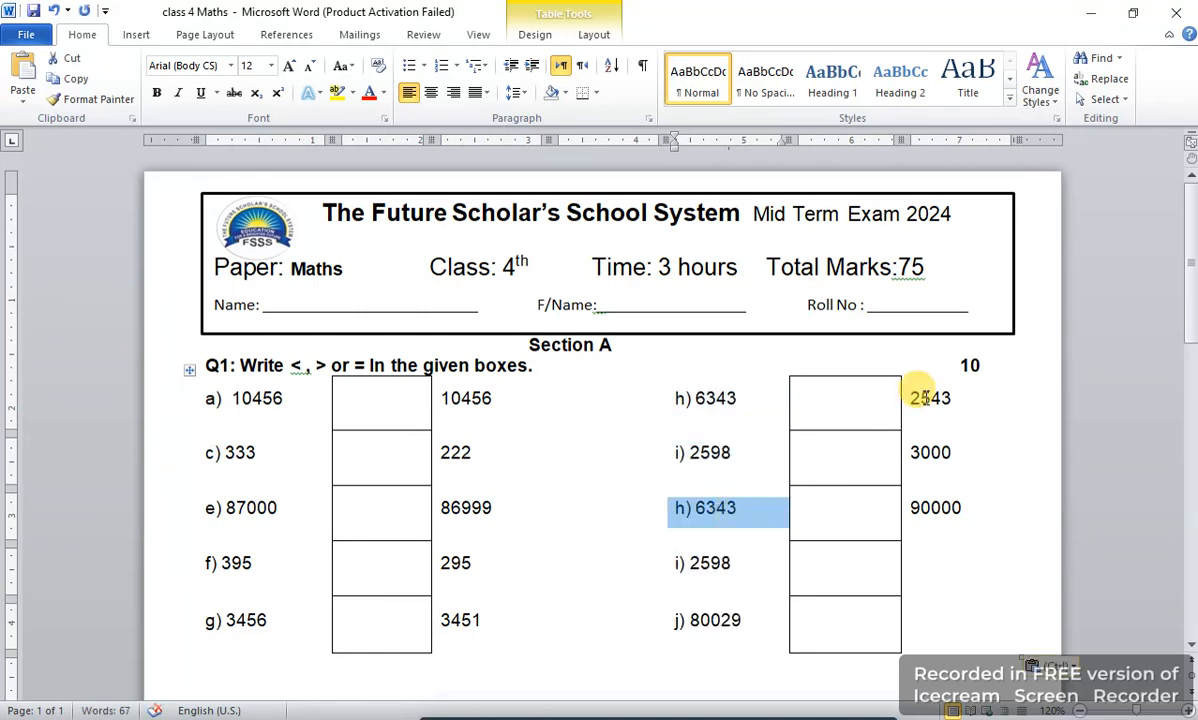
# - Copy the comparison numbers 2543, 3000 and 90000 into the last three rows beside items h), i) and j)
pyautogui.moveTo(904, 396); pyautogui.dragTo(928, 487)
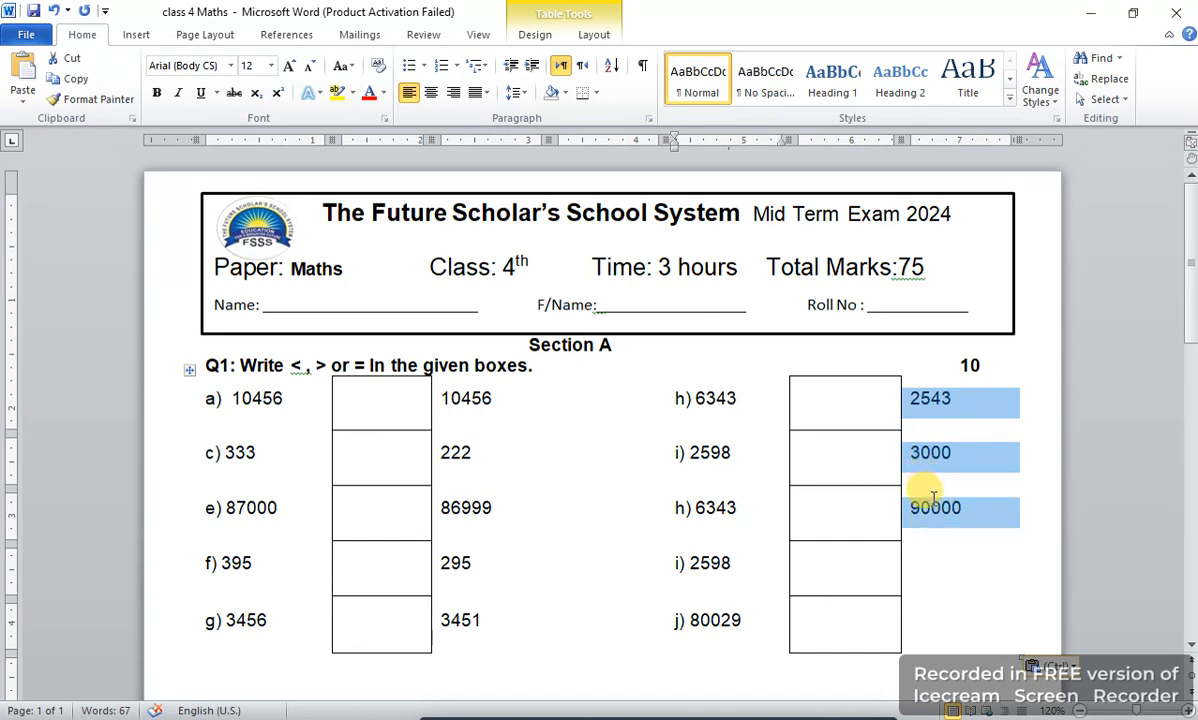
pyautogui.click(928, 507)
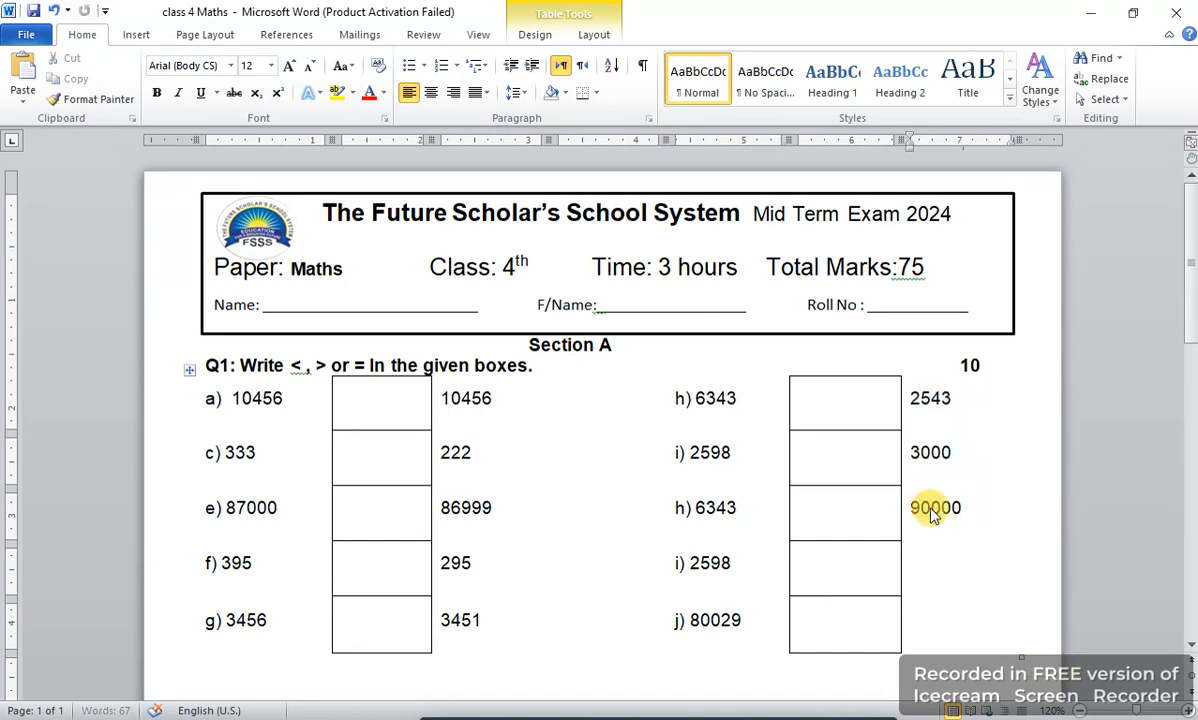
pyautogui.write('2543 3000')
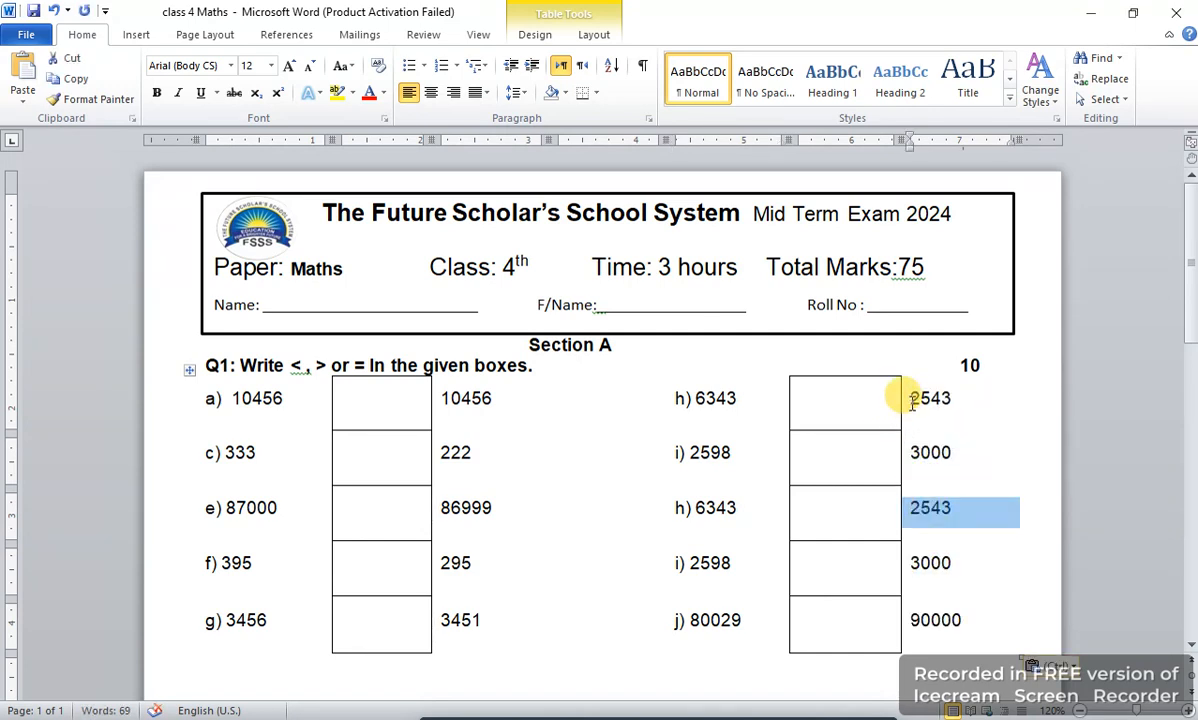